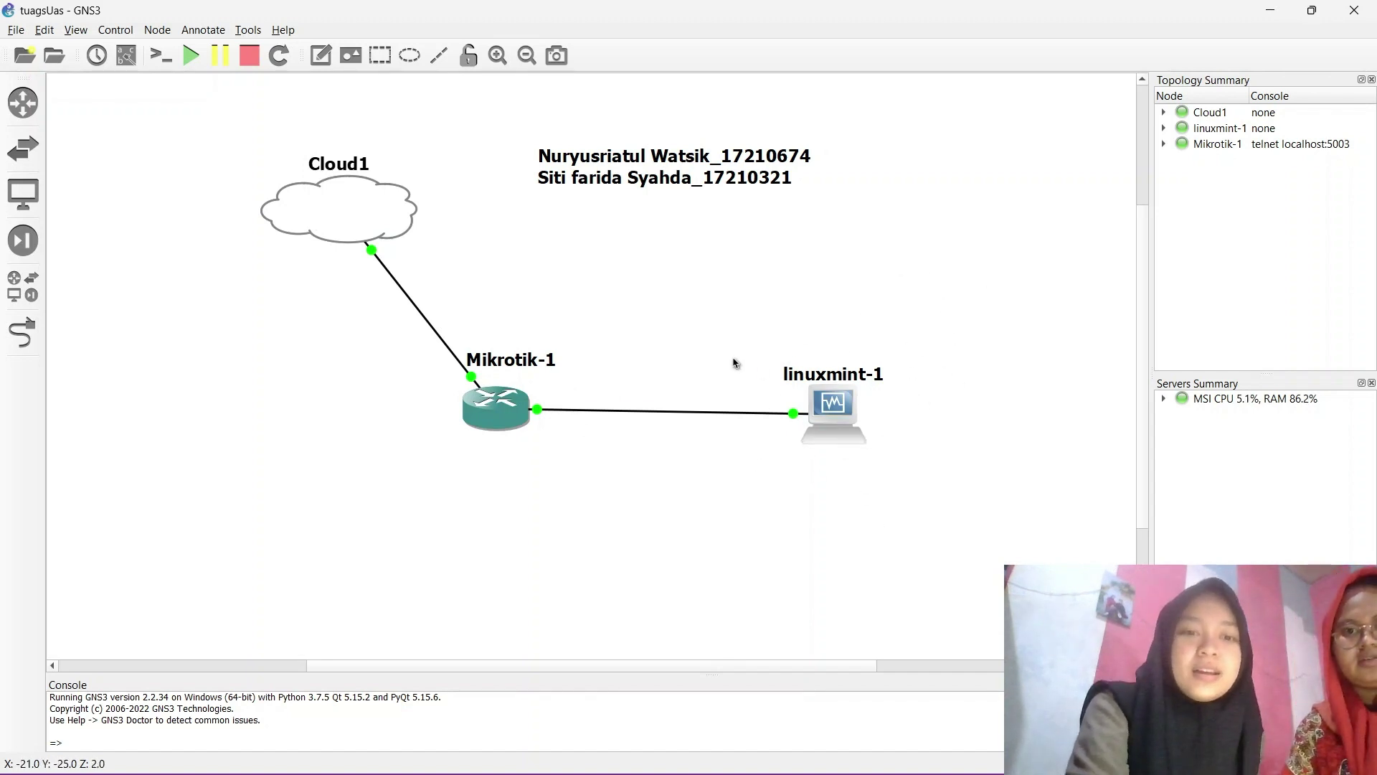
Open a console on the Mikrotik-1 router, log in, and list its IP addresses.
right_click(511, 404)
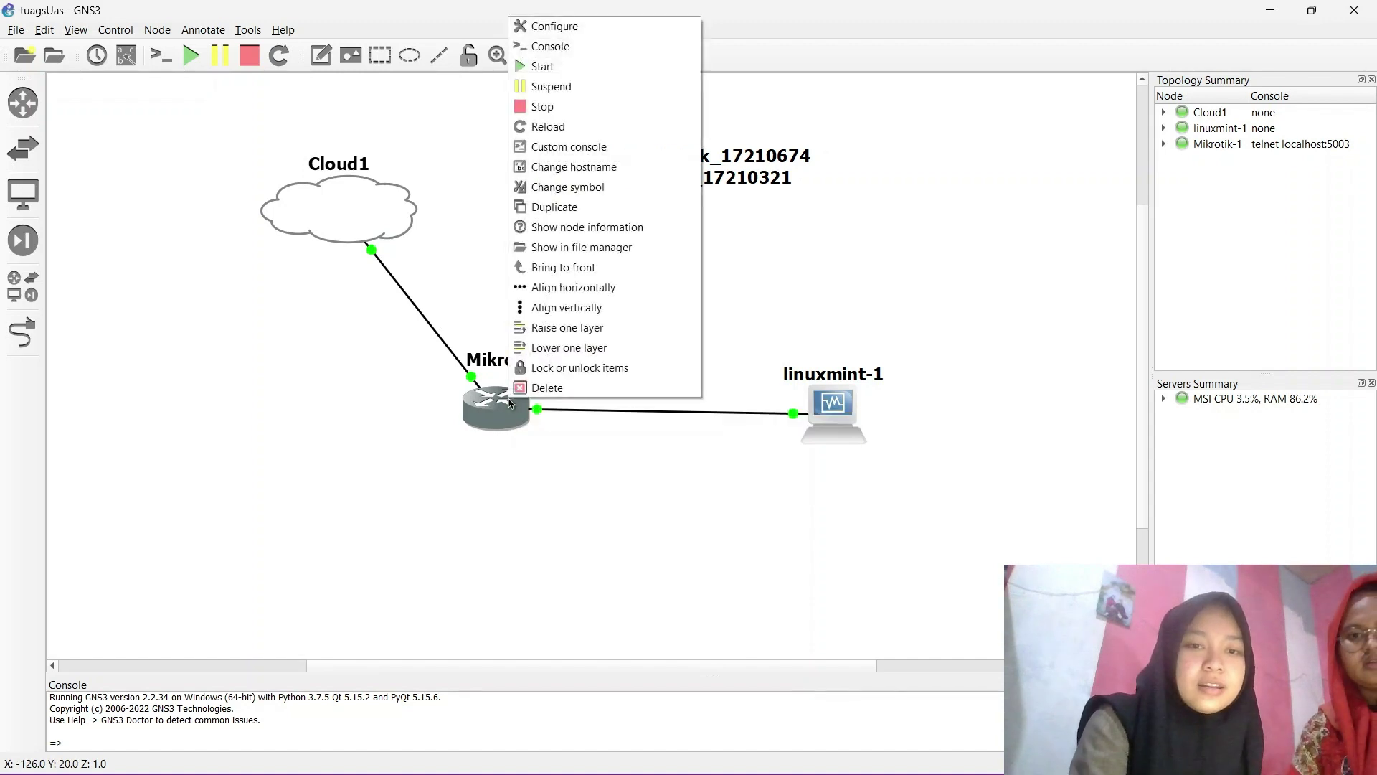
click(559, 47)
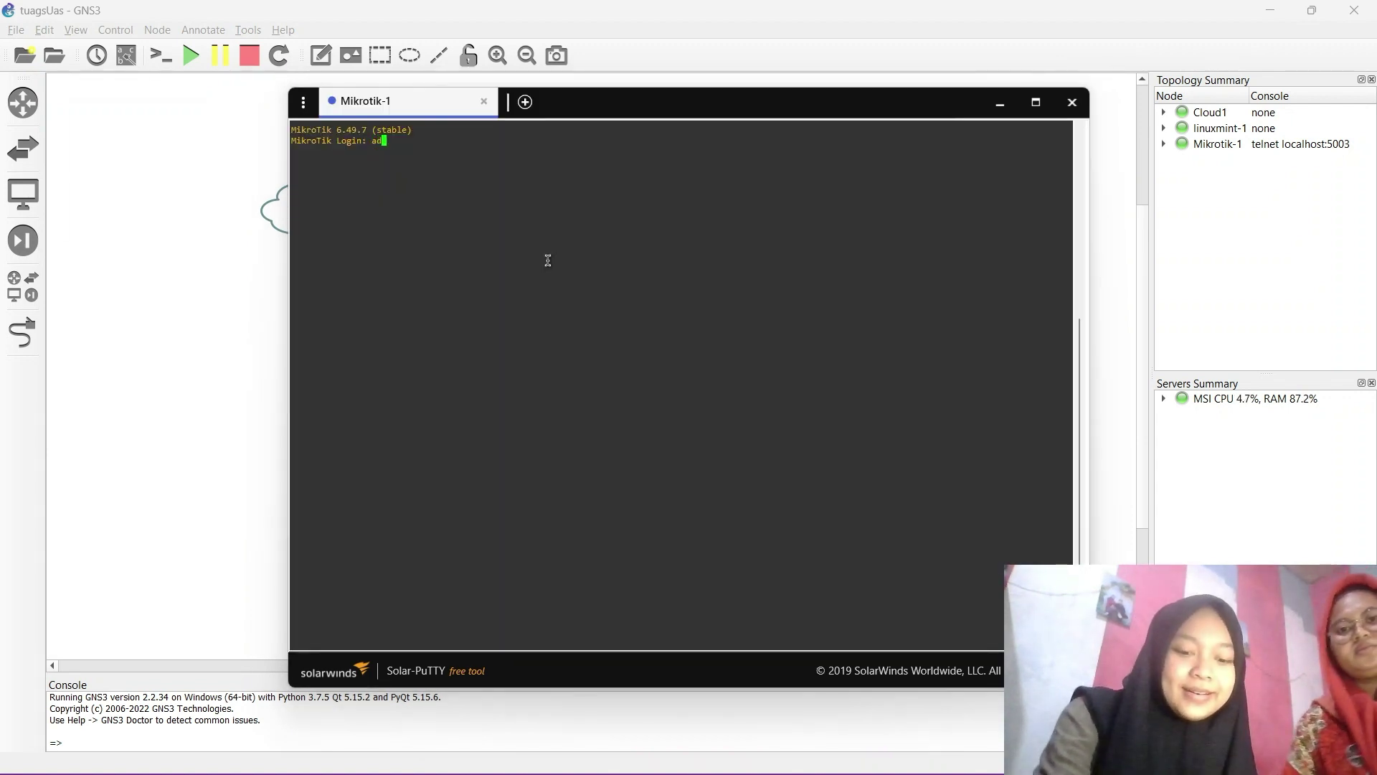
text(min)
key(Return)
key(Return)
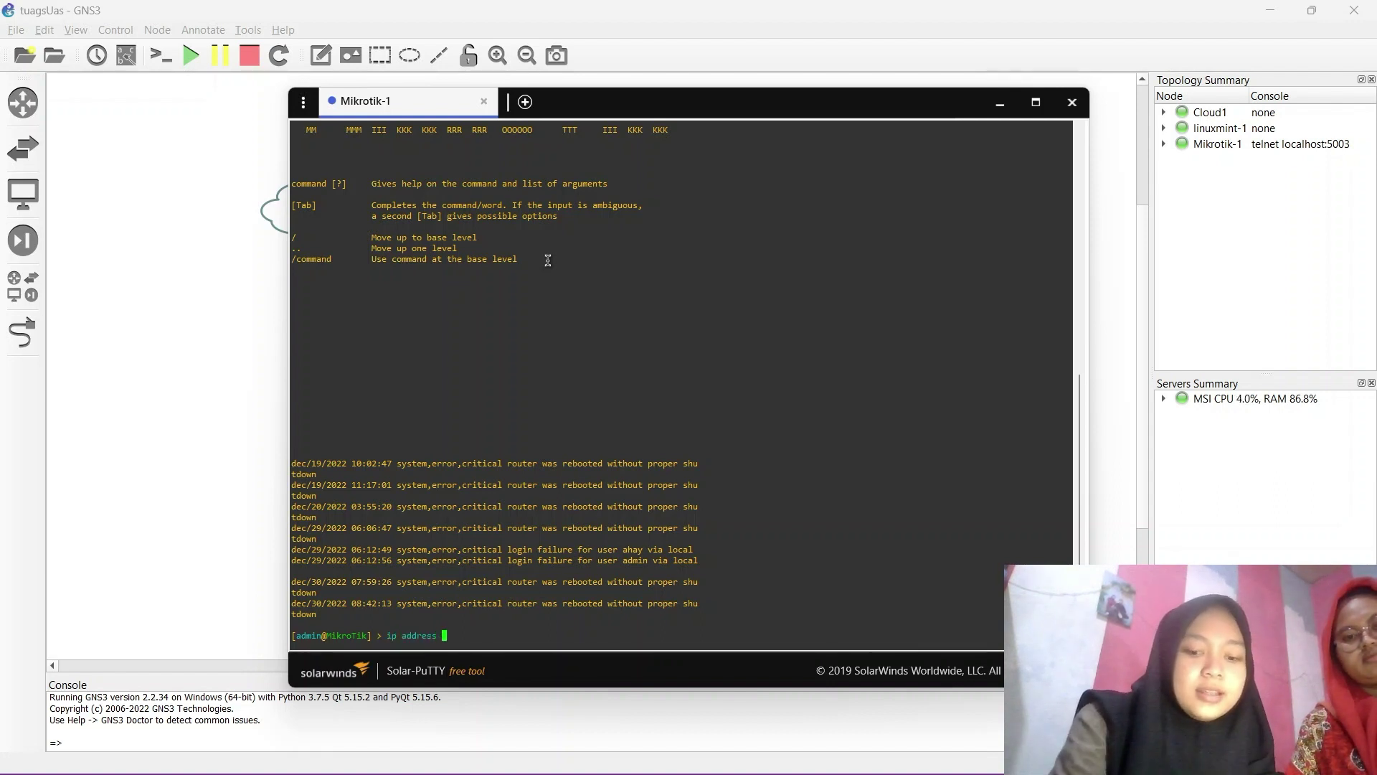
text(ad)
key(Return)
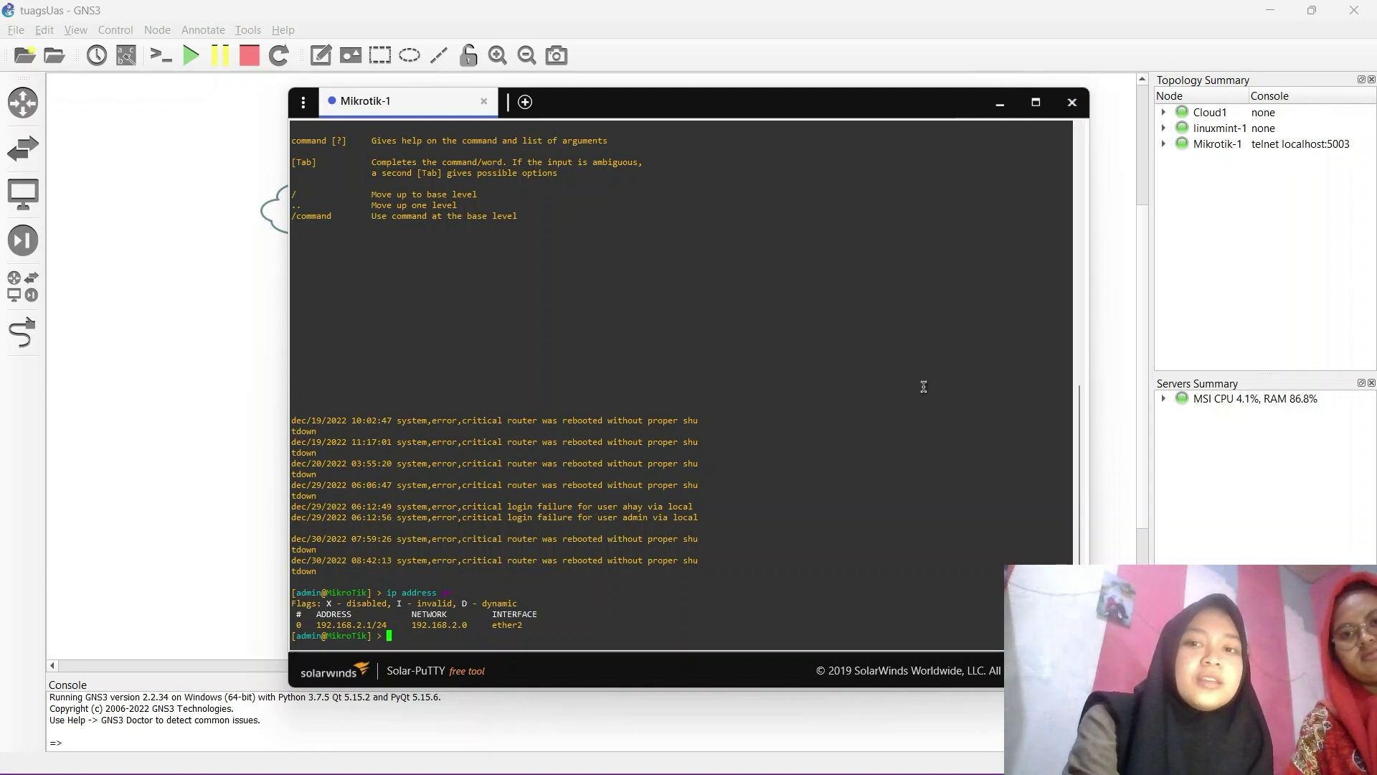
click(1072, 103)
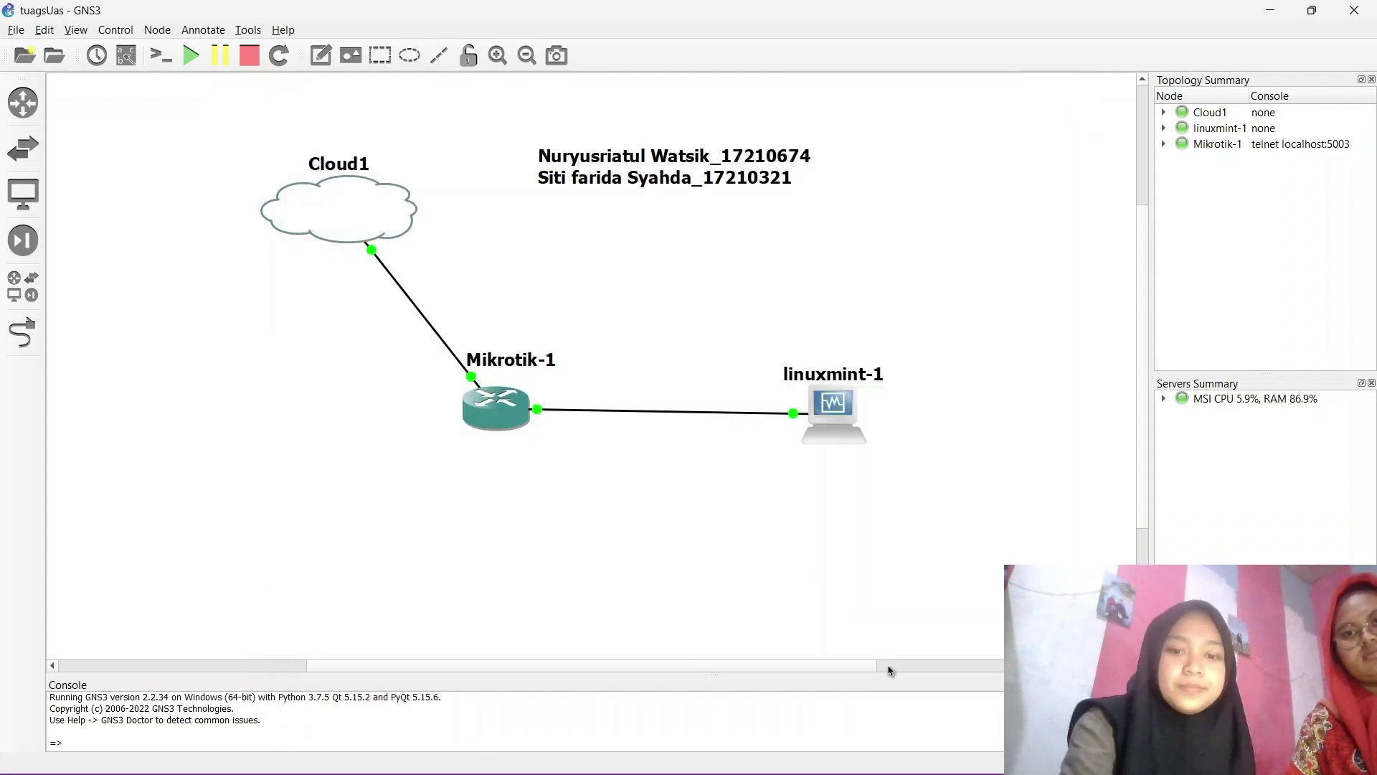
Review the DHCP client, DHCP server dhcp1 and DNS (8.8.8.8, 8.8.4.4) windows in WinBox.
mouse_move(744, 762)
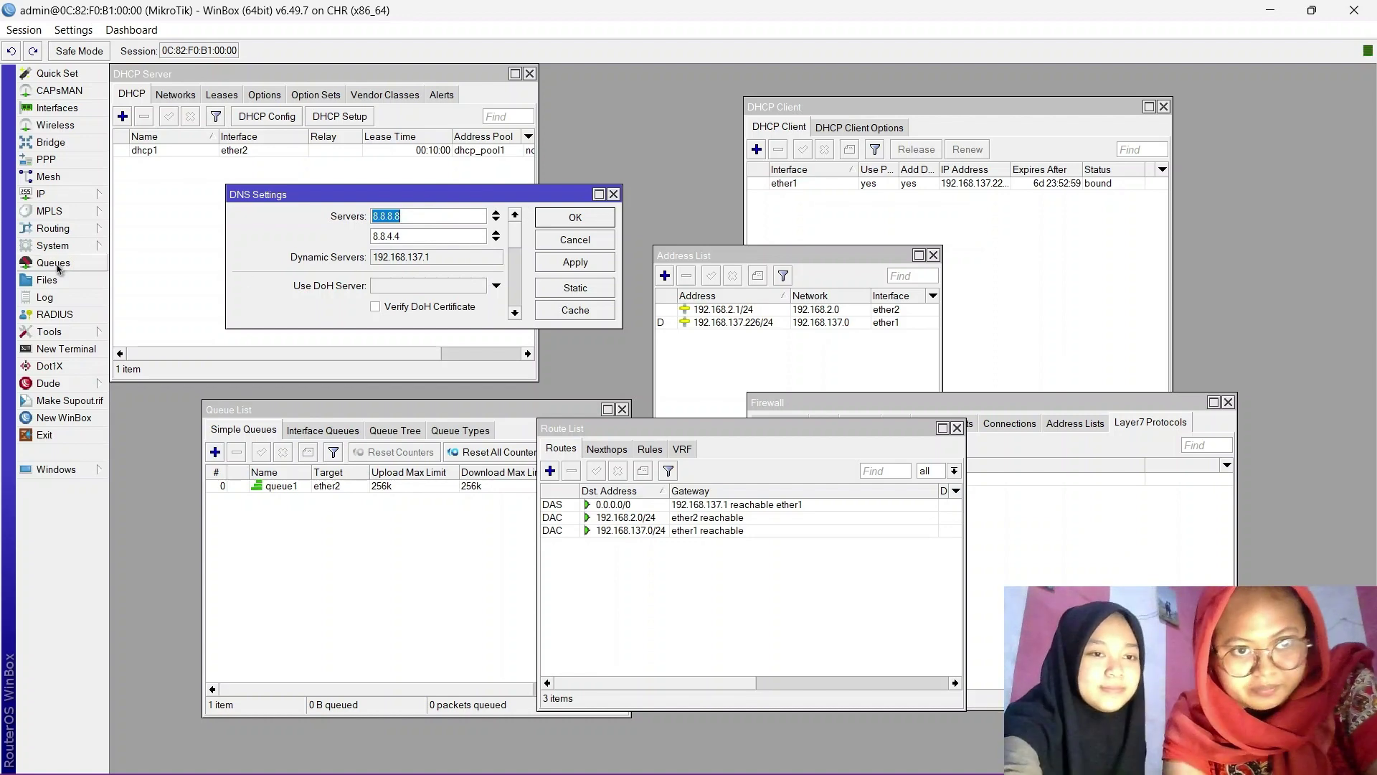
click(71, 194)
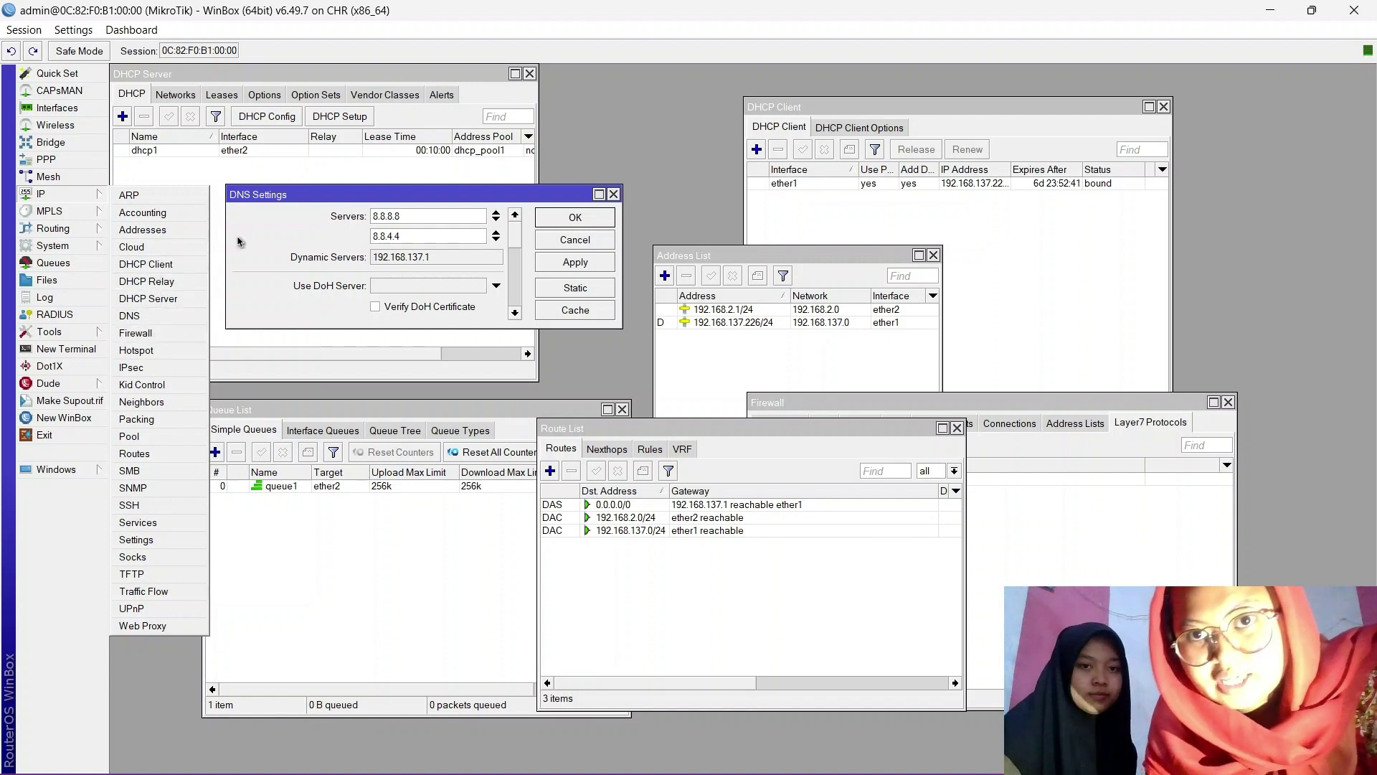
click(826, 231)
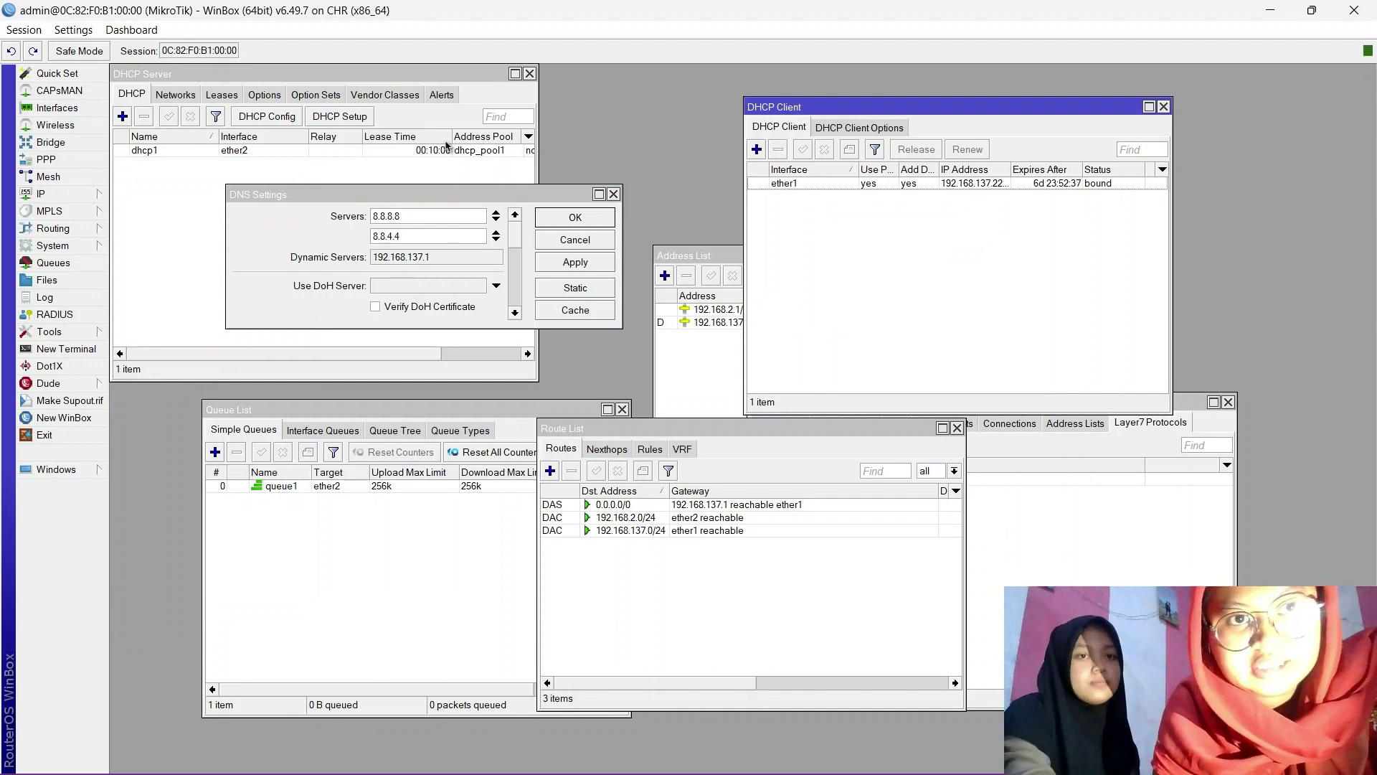
click(191, 204)
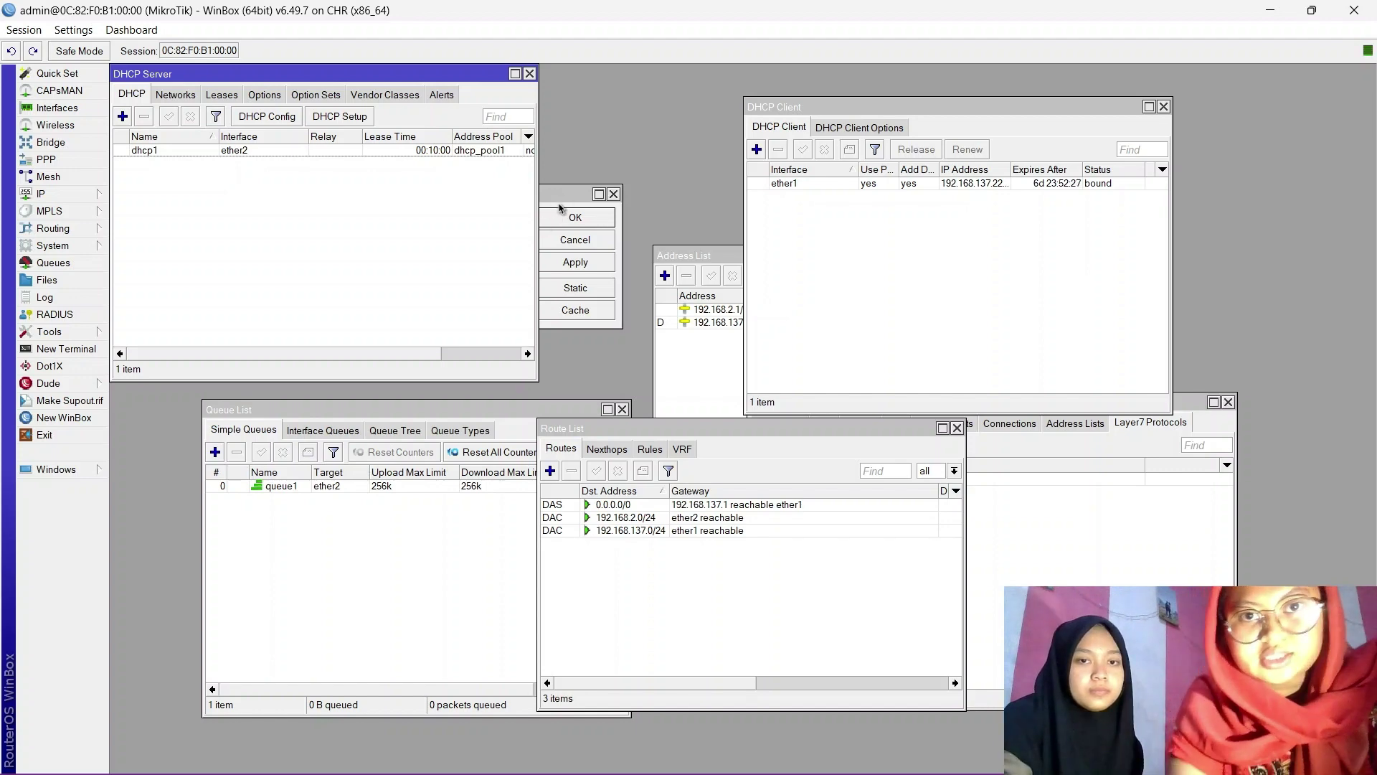
click(559, 206)
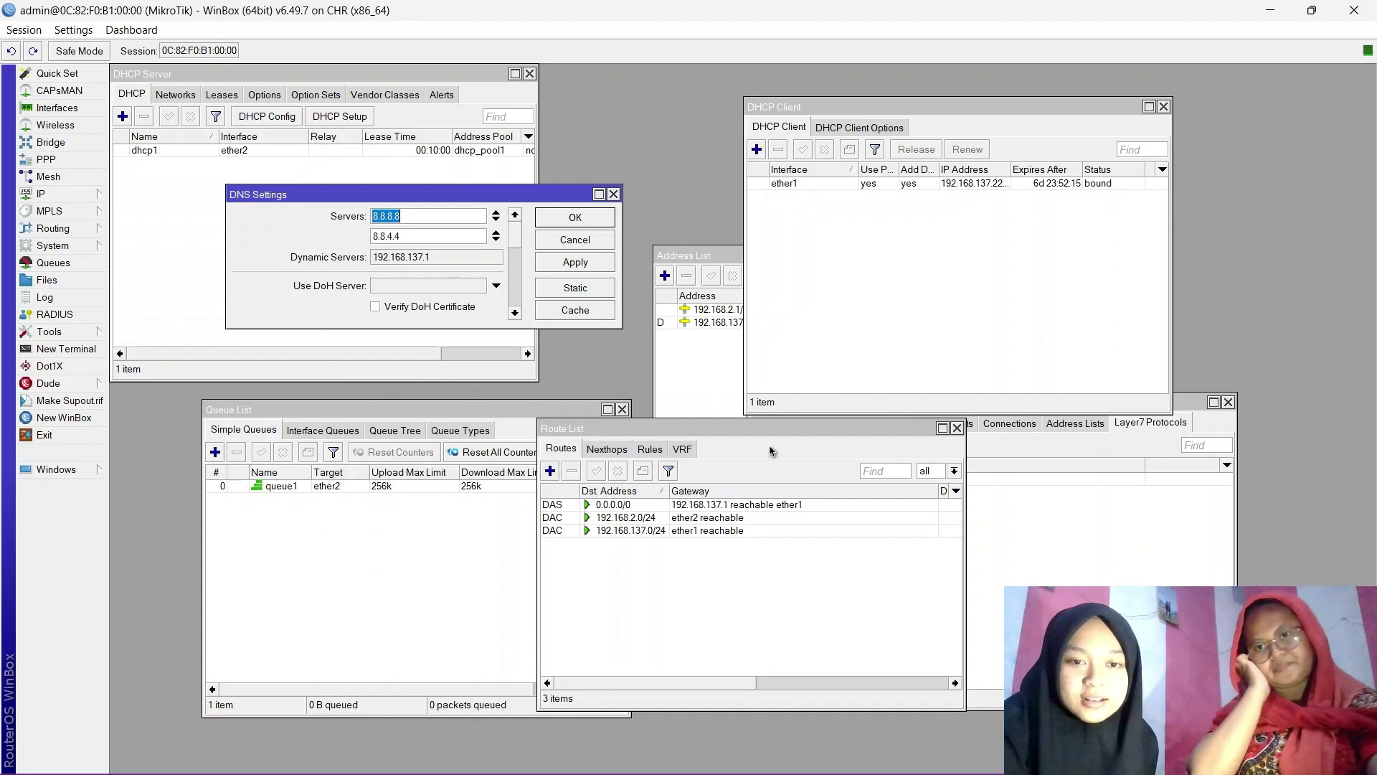
Check the route list, then bring forward the queue list with queue1 at 256k.
click(40, 195)
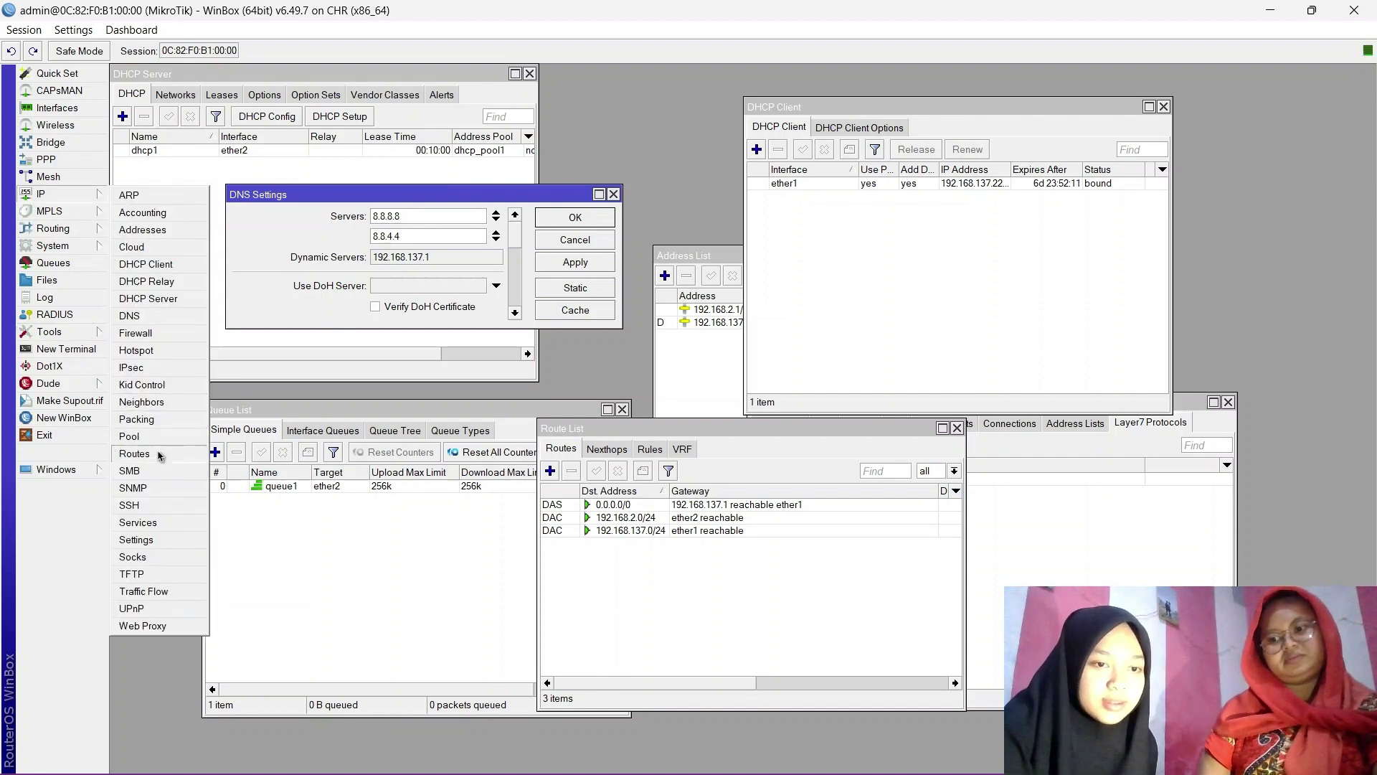
click(665, 440)
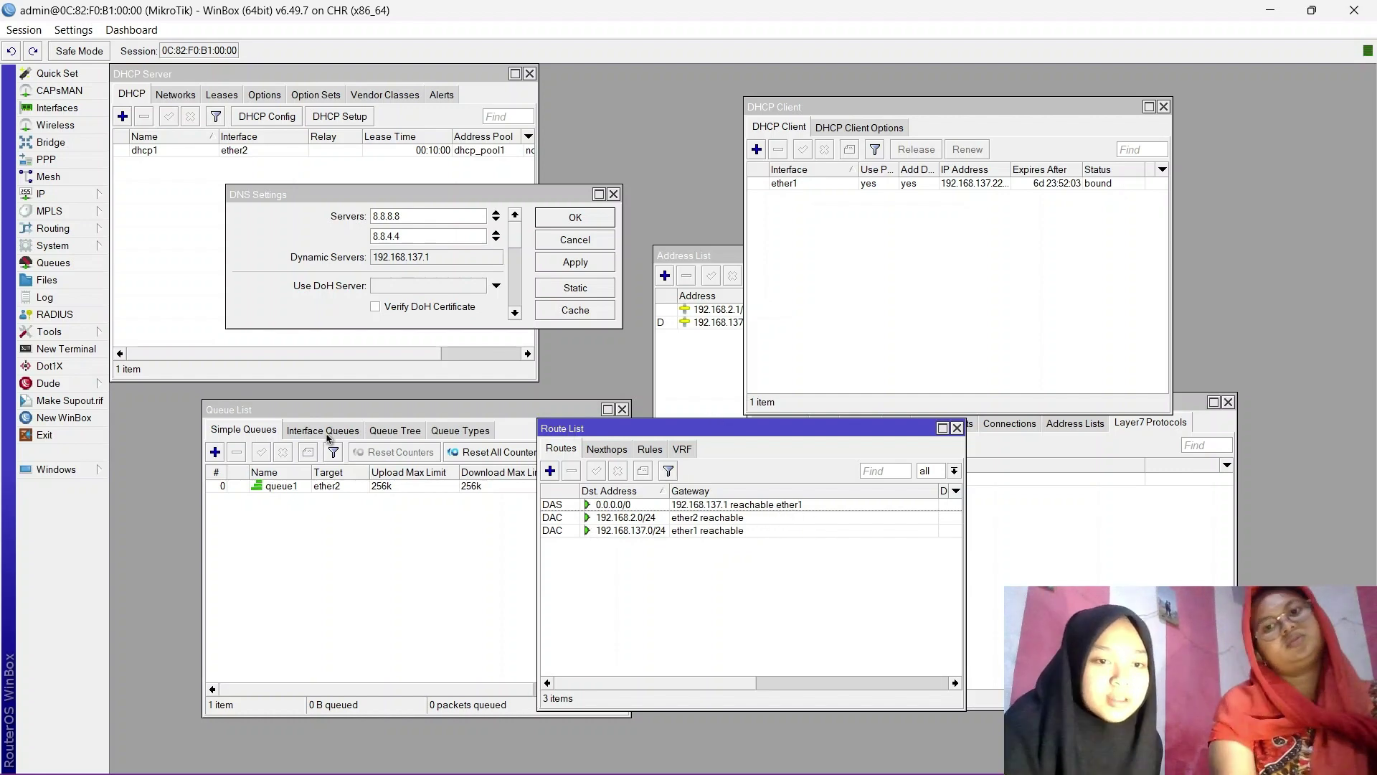
click(53, 263)
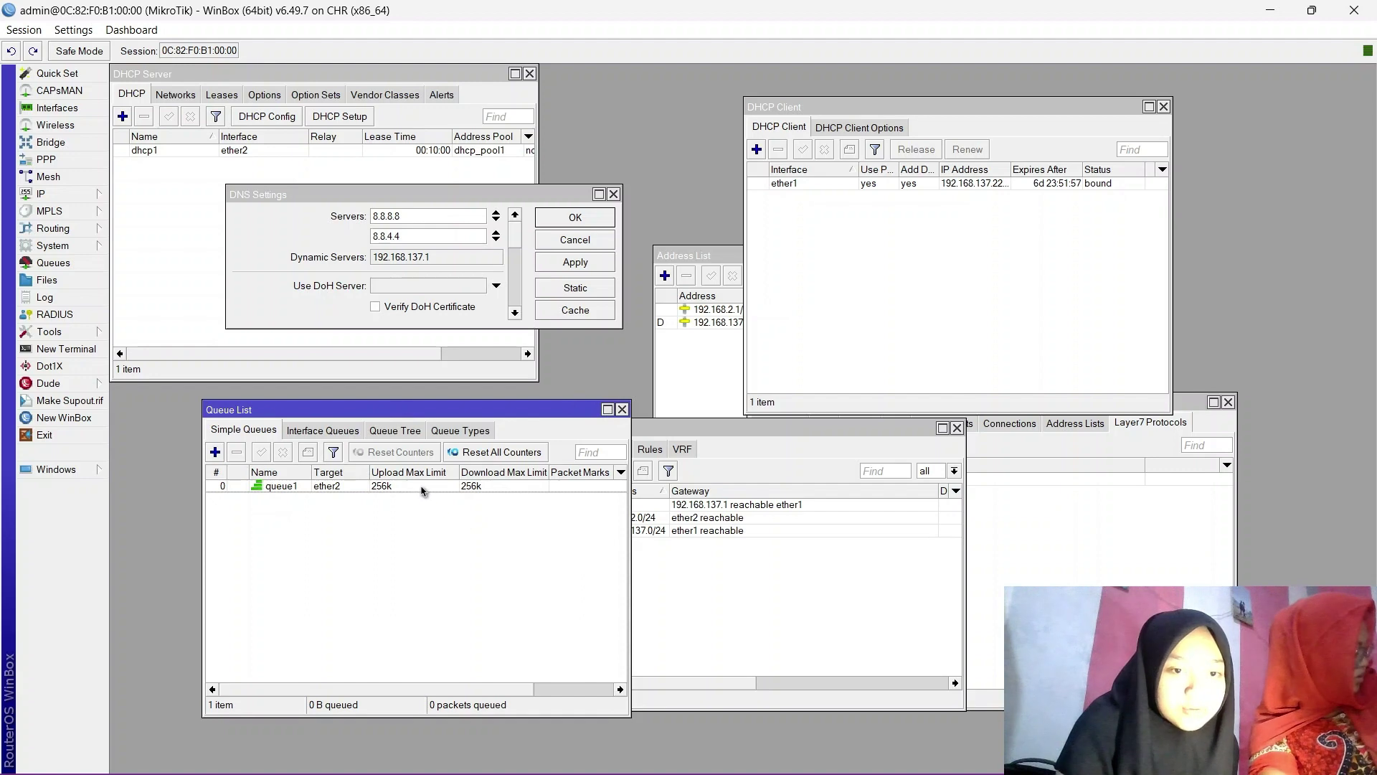
Inspect queue1's Advanced limits, close its dialog, and raise the Firewall window.
double_click(423, 487)
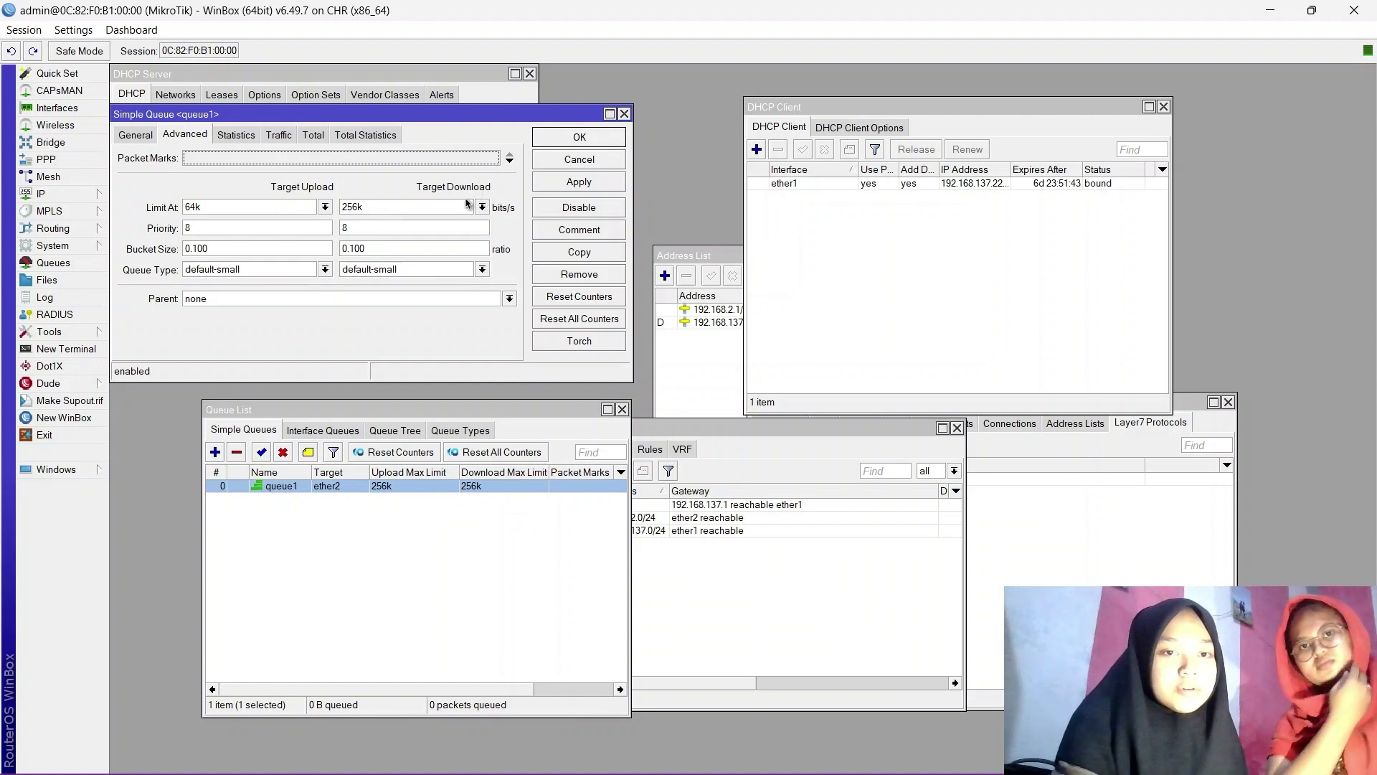
click(625, 115)
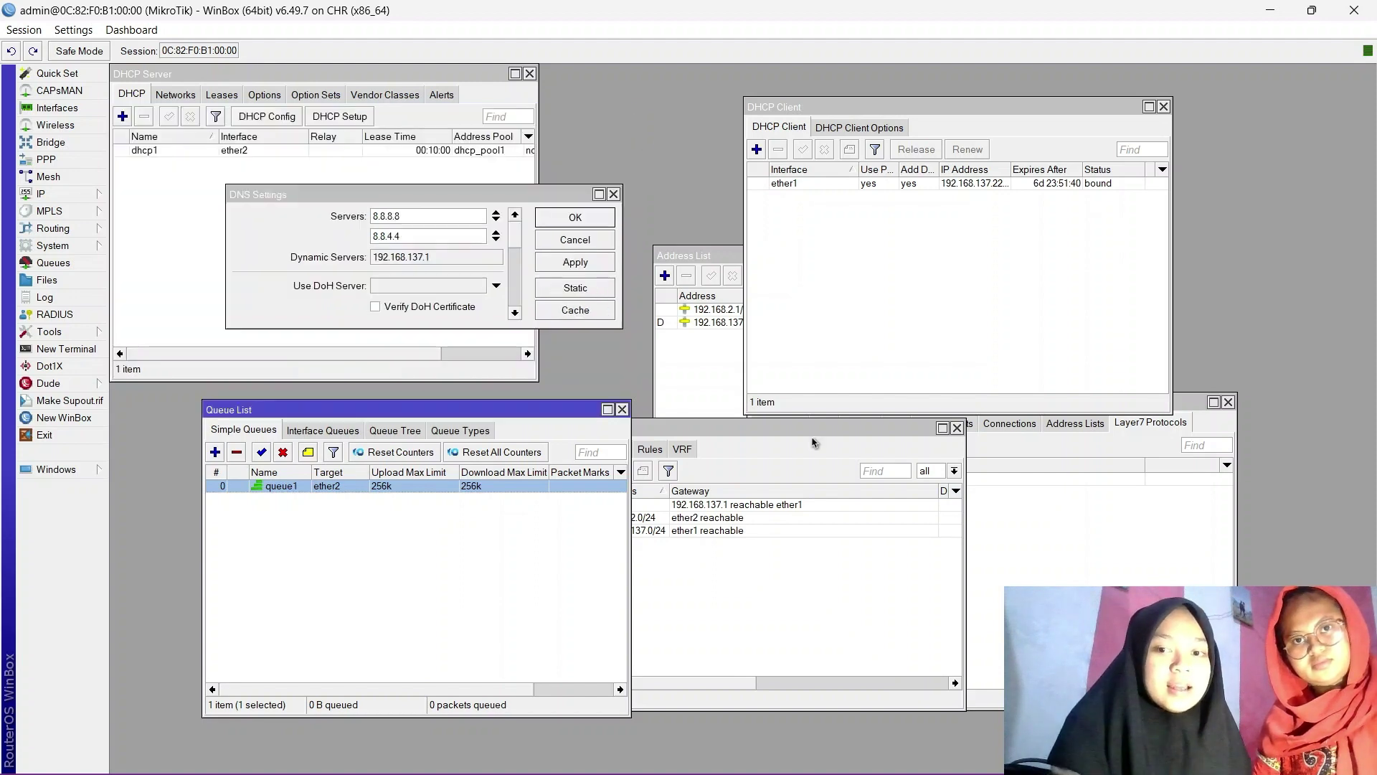
click(1023, 454)
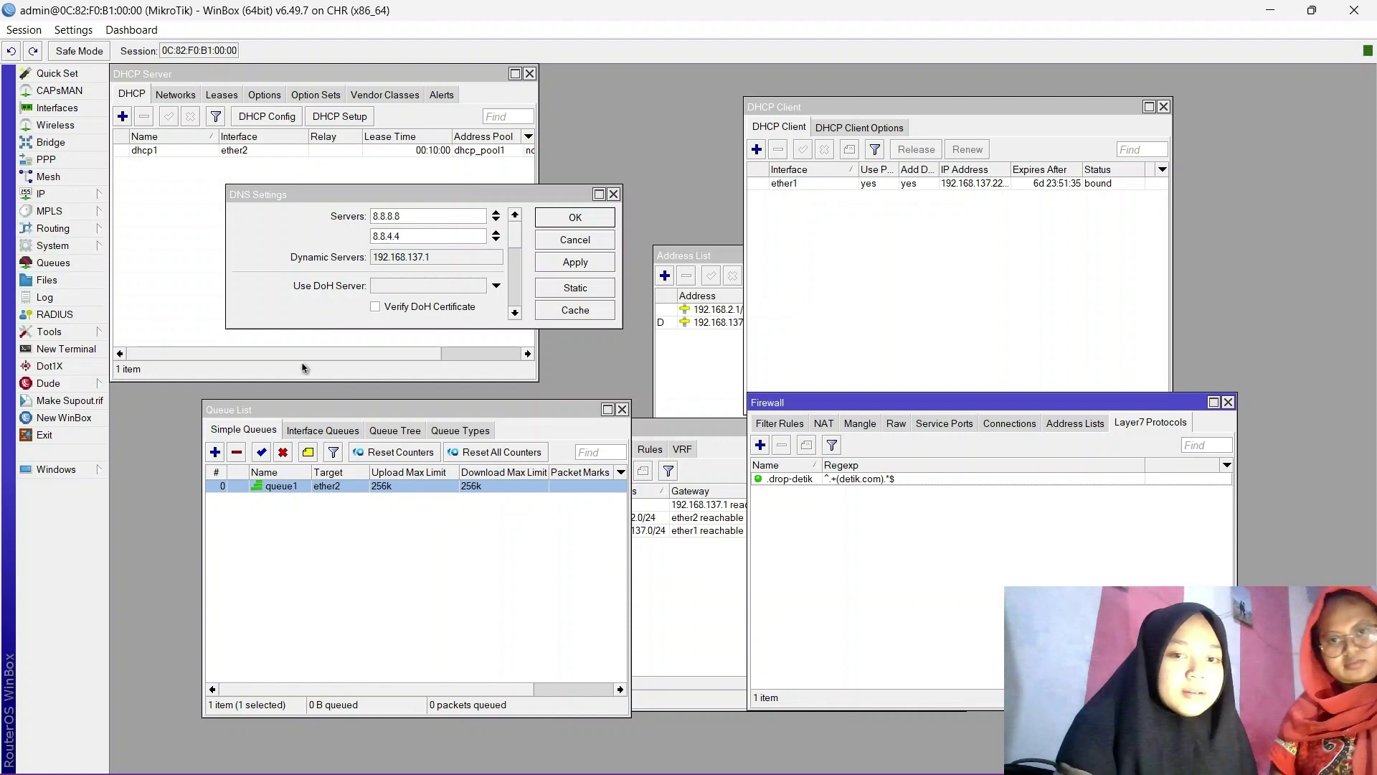
Maximize the Firewall, apply the drop-detik Layer7 pattern ^.+(detik.com).*$, then switch to the Linux Mint VM.
click(1213, 403)
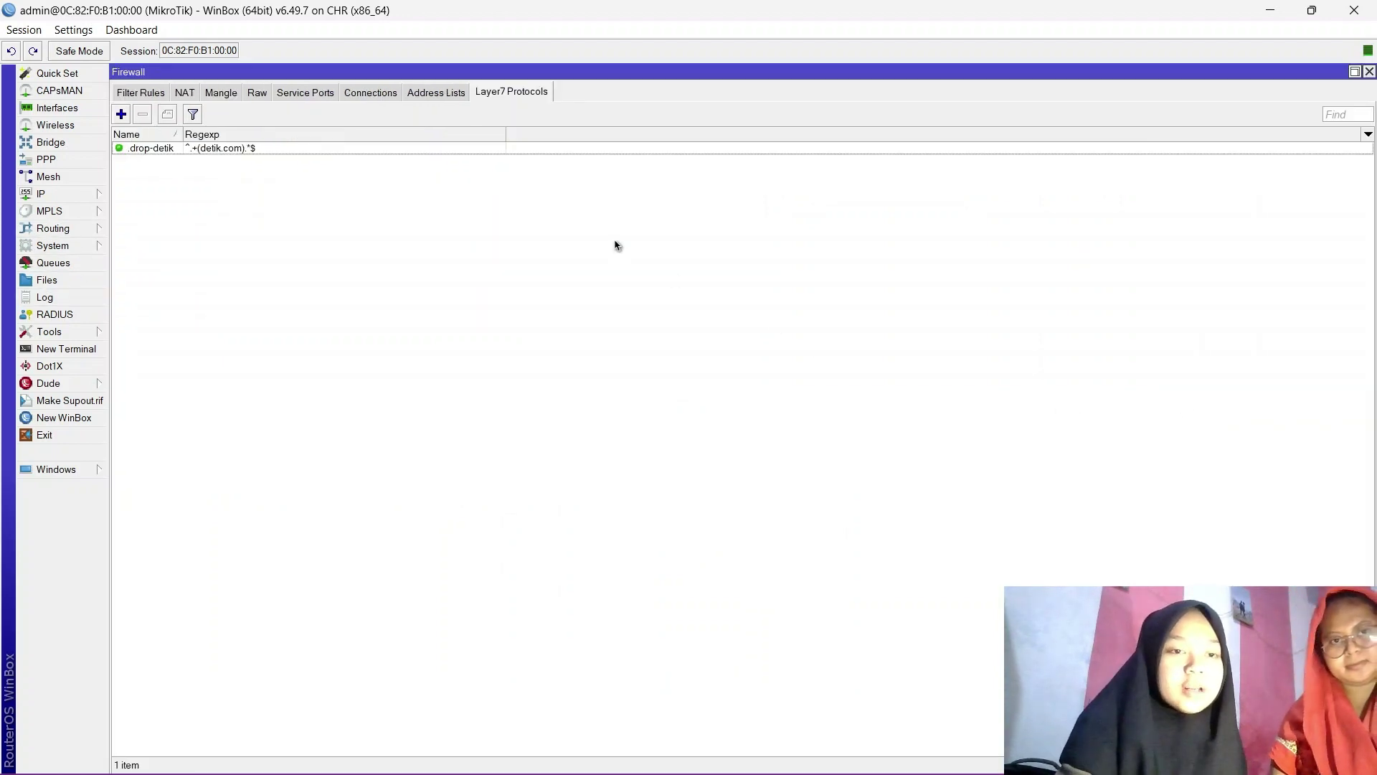
double_click(242, 149)
click(701, 411)
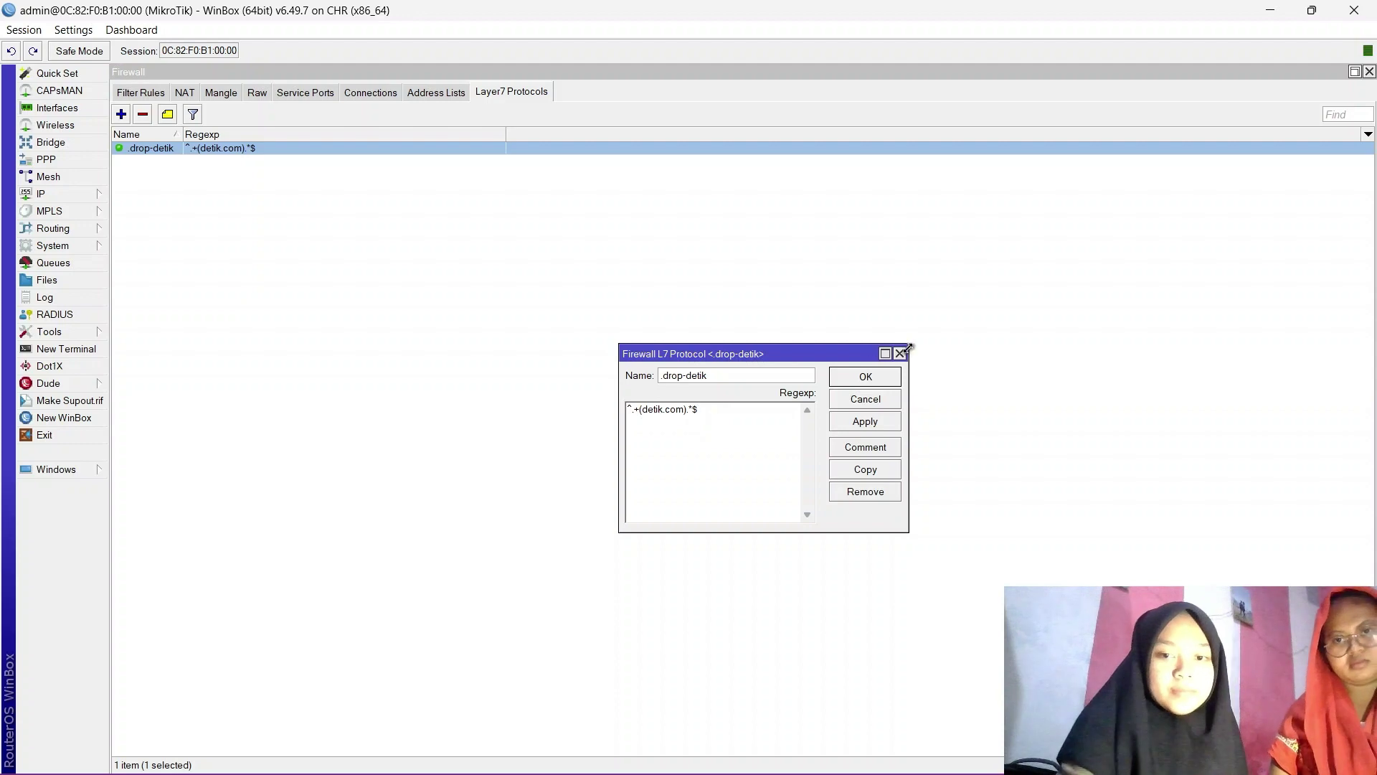
click(870, 423)
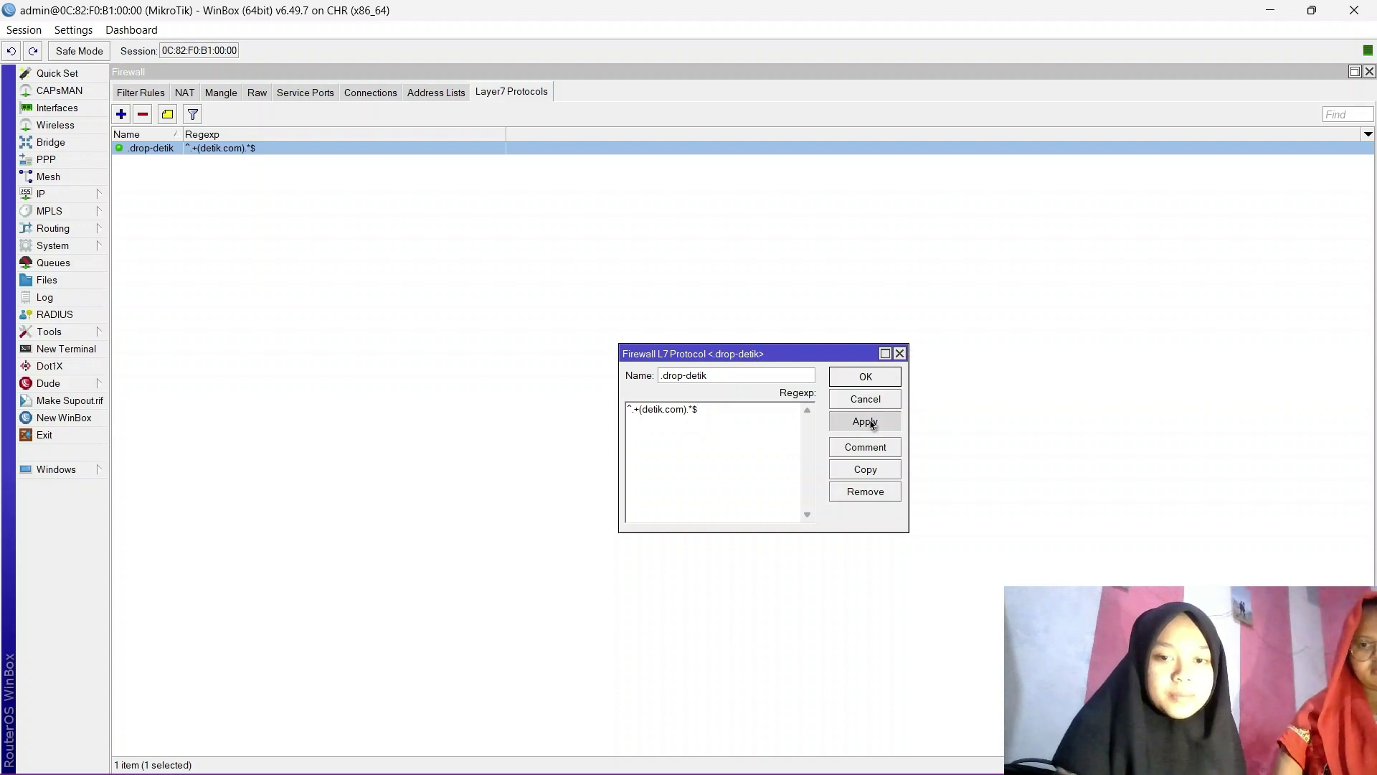
click(868, 377)
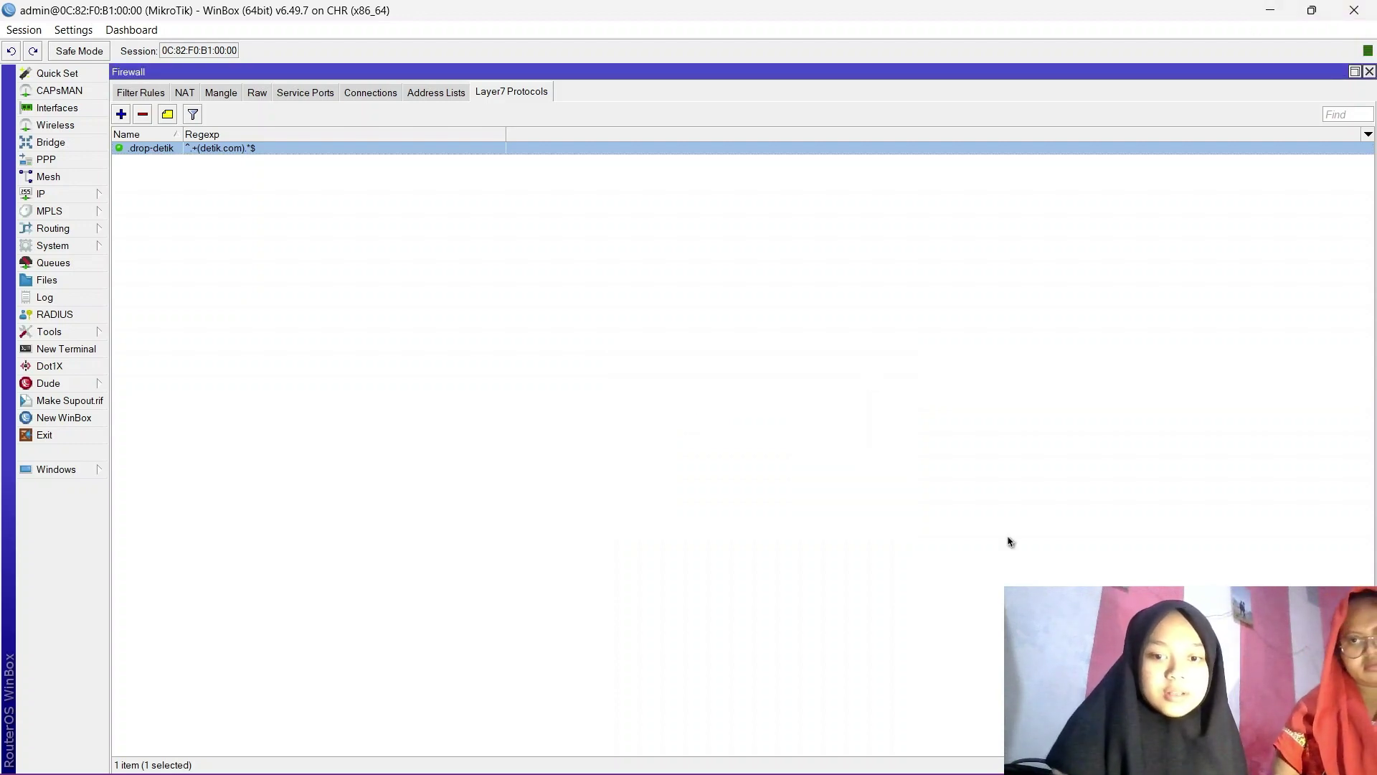
mouse_move(848, 764)
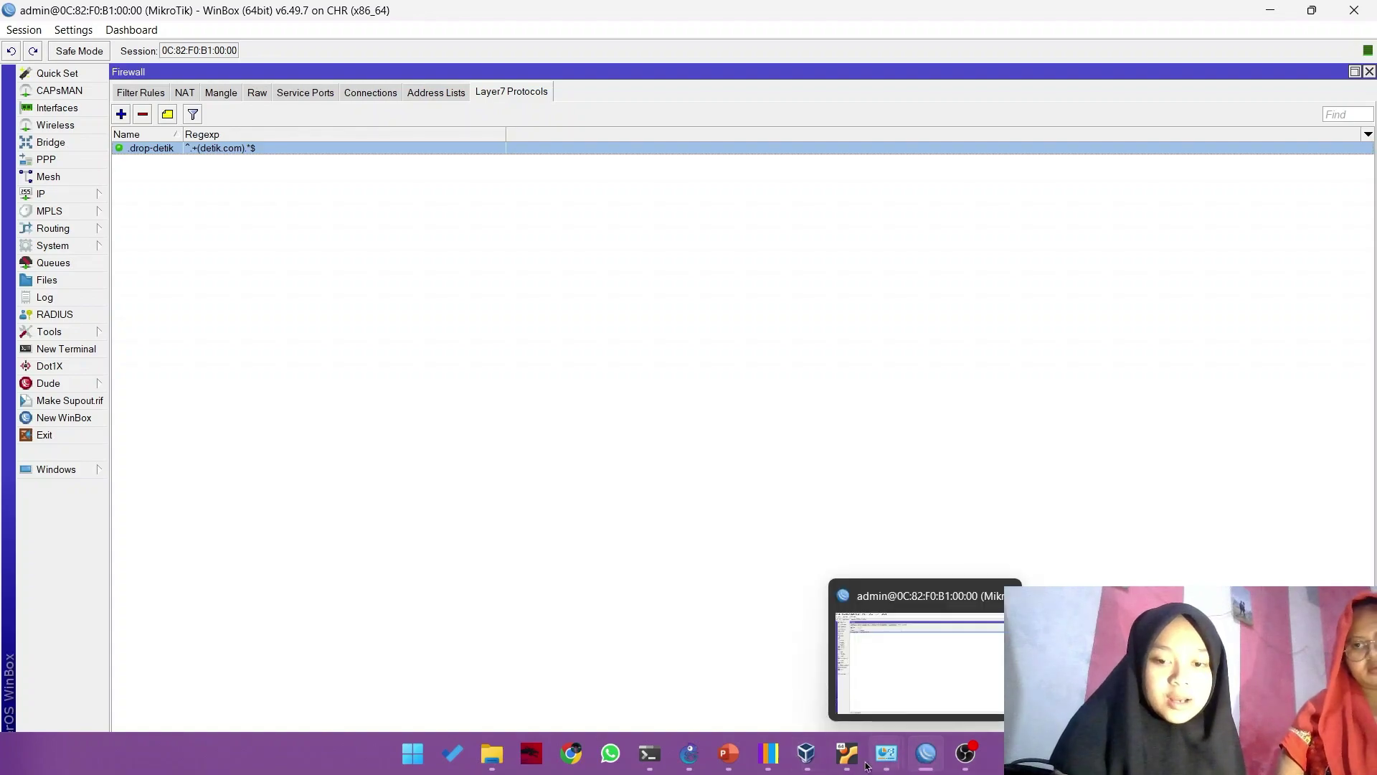
click(846, 759)
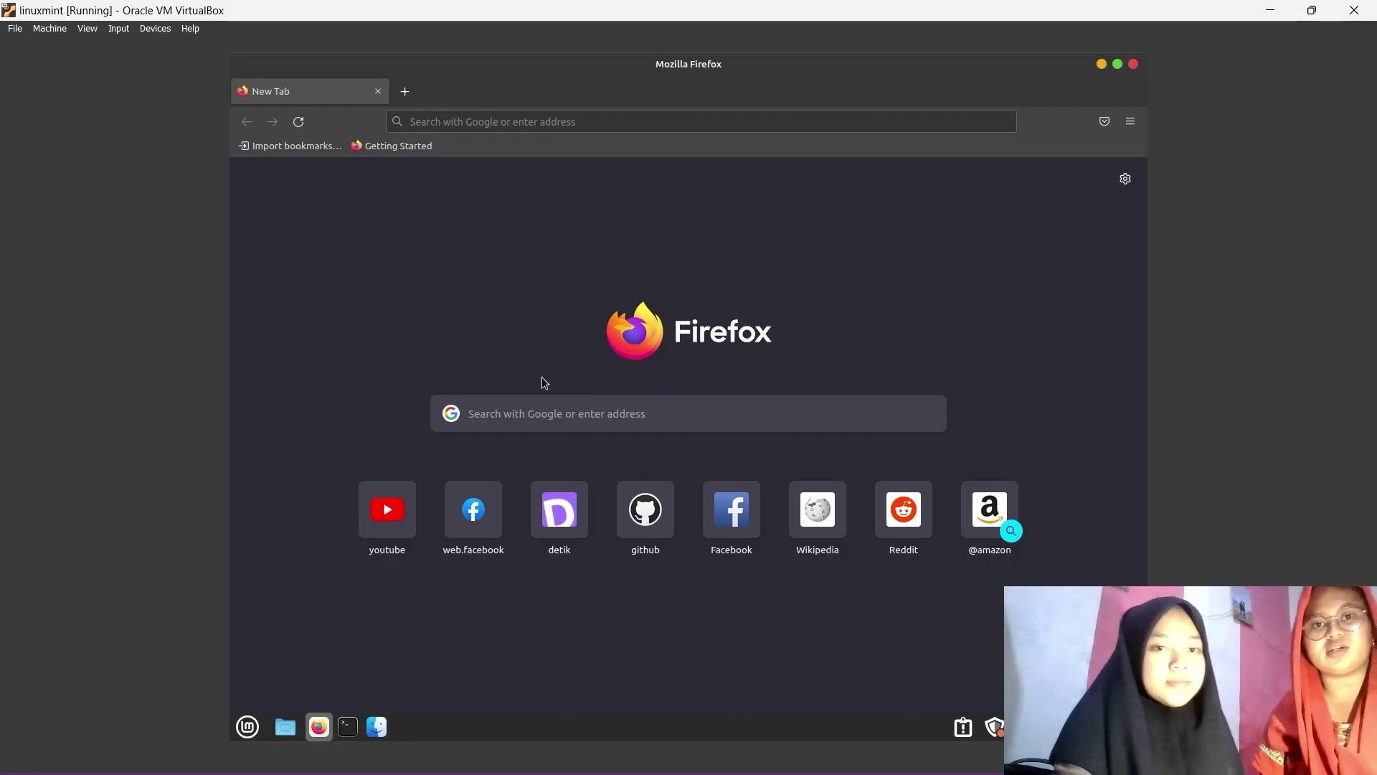
Search Google for 'test speed' and run the speed test, measuring 0.14 Mbps down and 0.24 Mbps up.
click(526, 417)
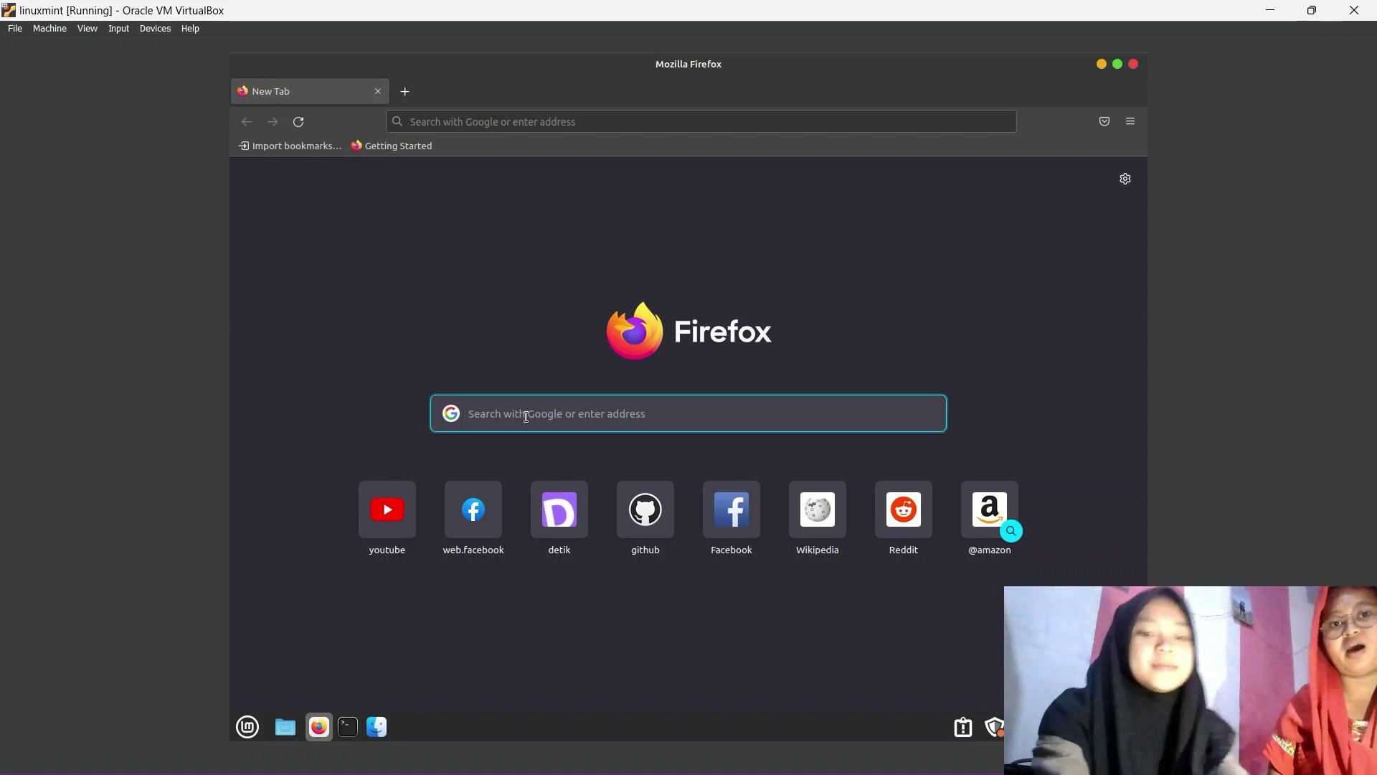
text(test)
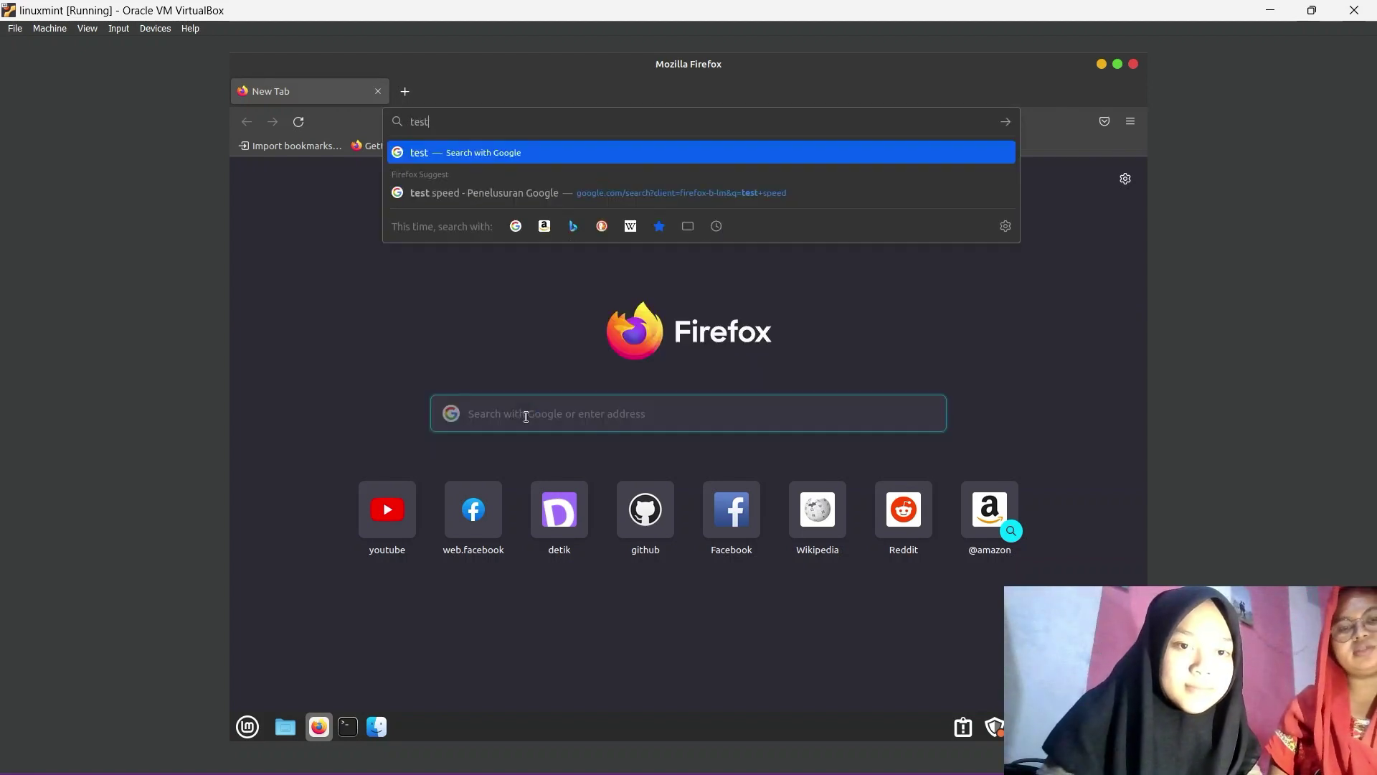
key(Down)
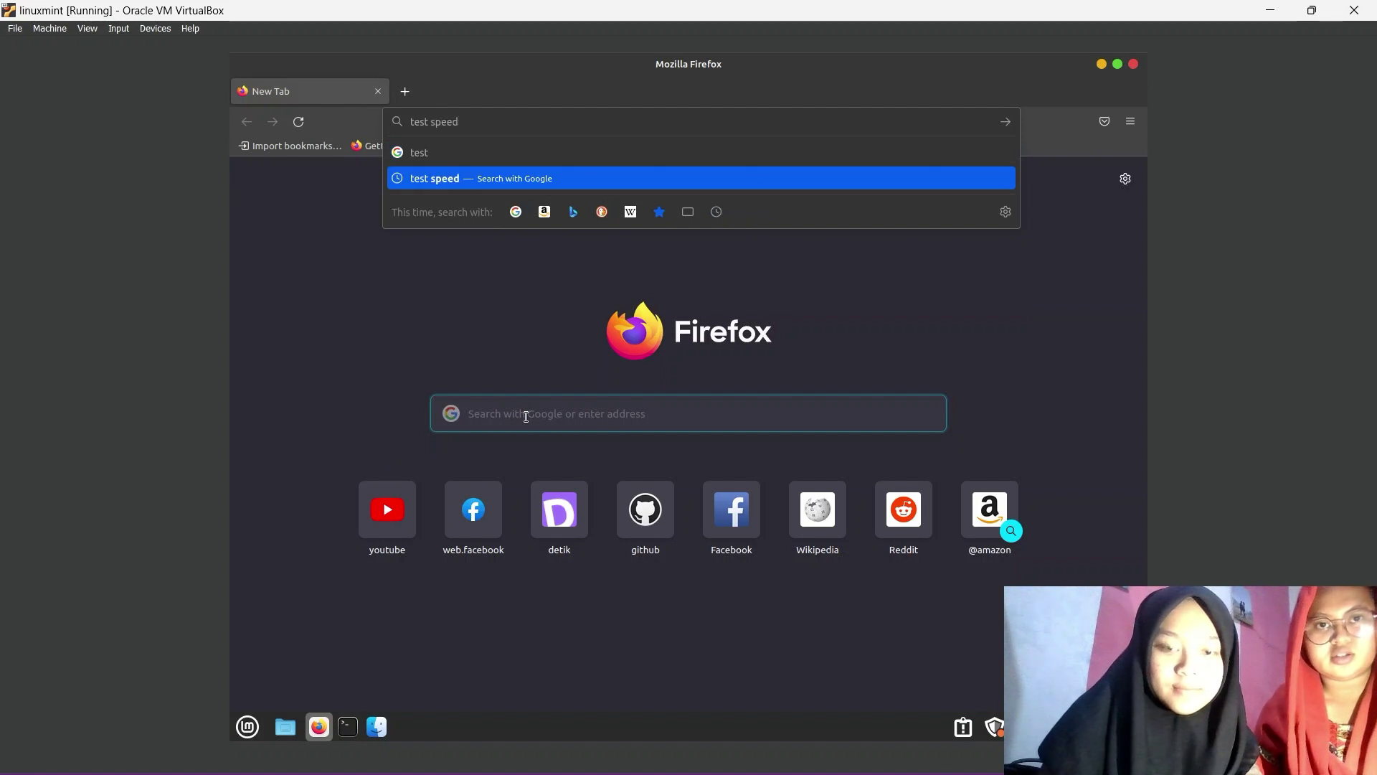
key(Return)
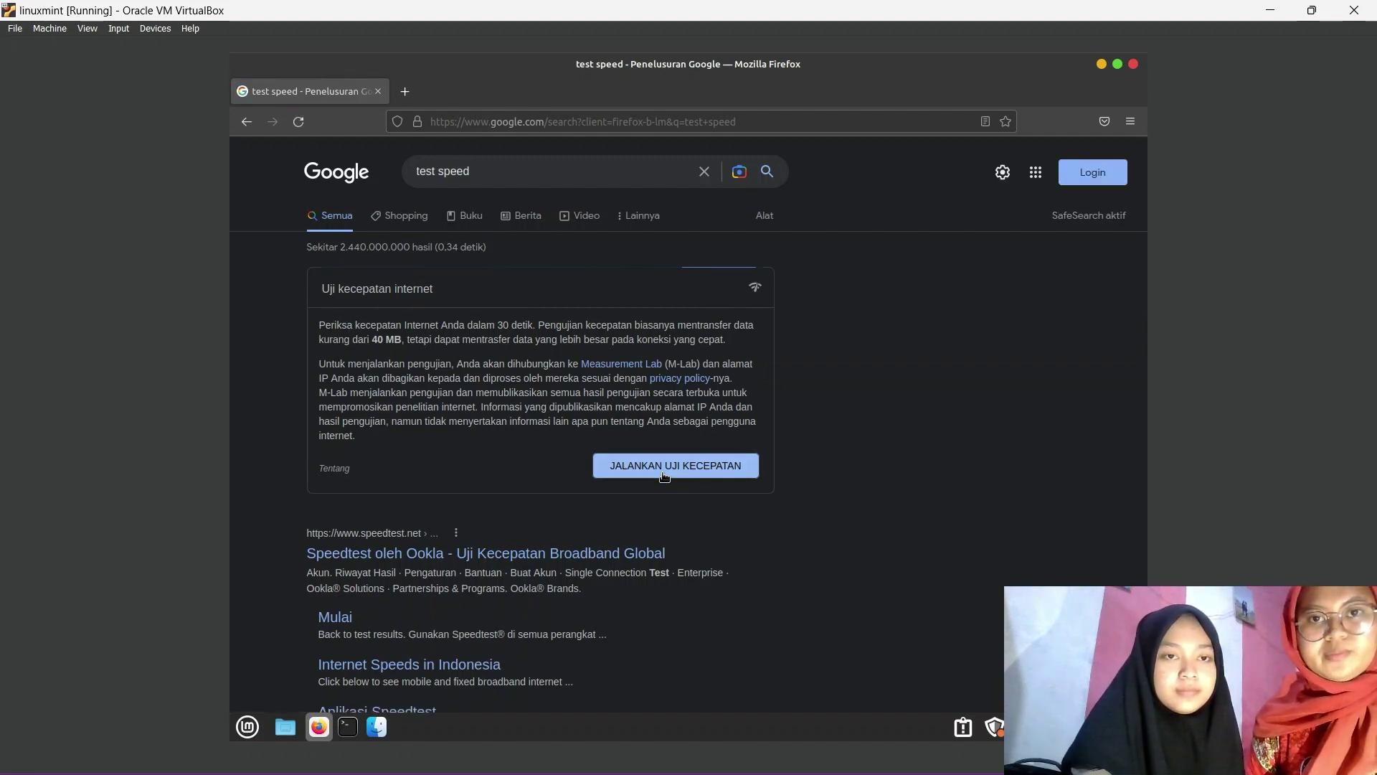
click(663, 474)
click(768, 615)
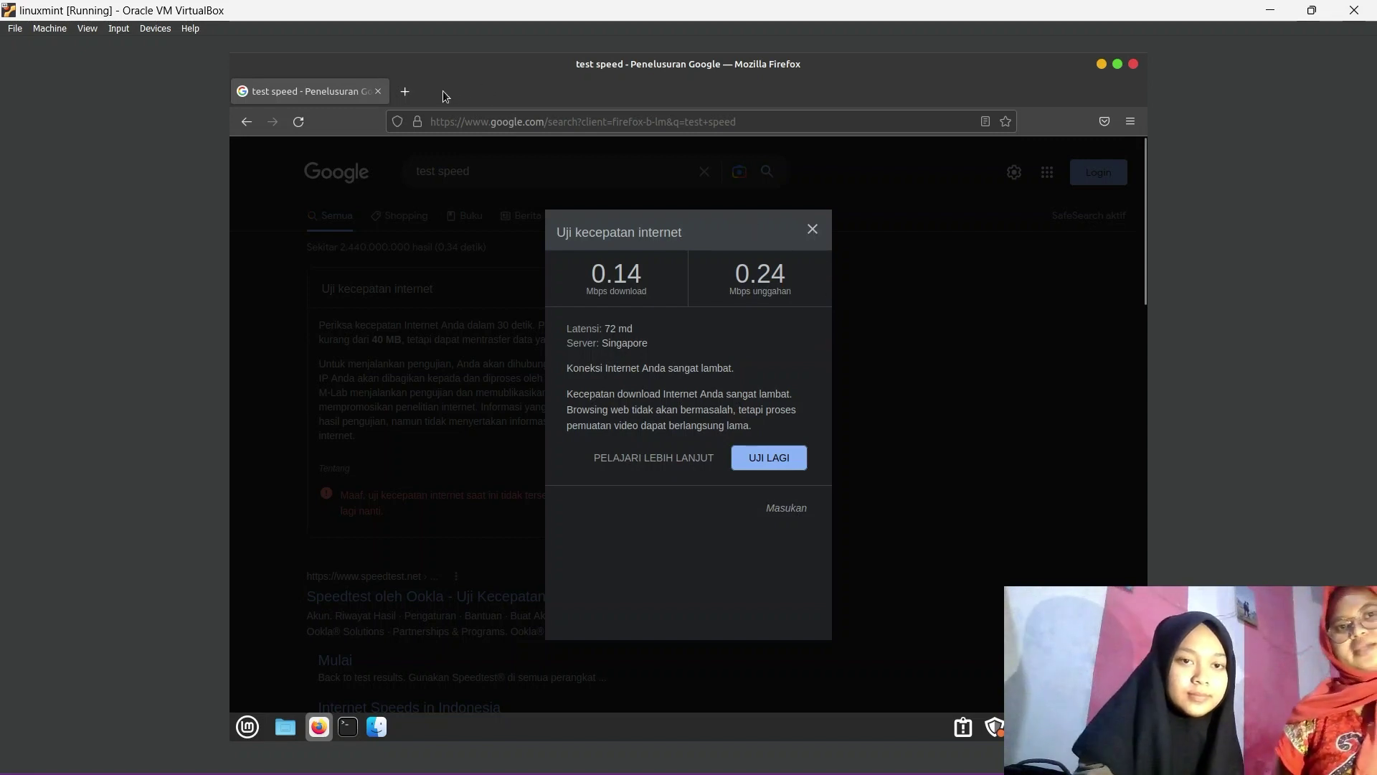
Load detik.com in Firefox, then enable the WinBox forward-chain drop rule for 192.168.2.254.
click(412, 95)
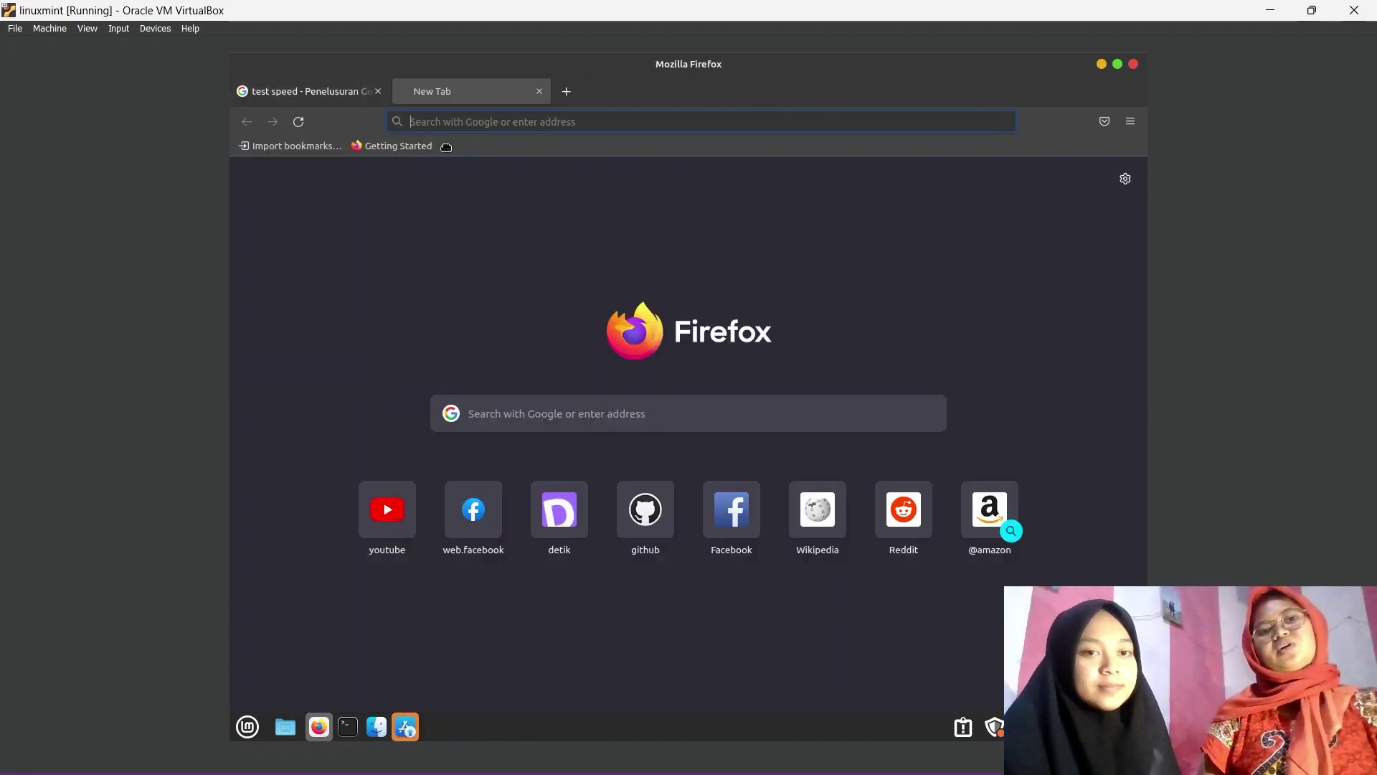
key(ctrl+w)
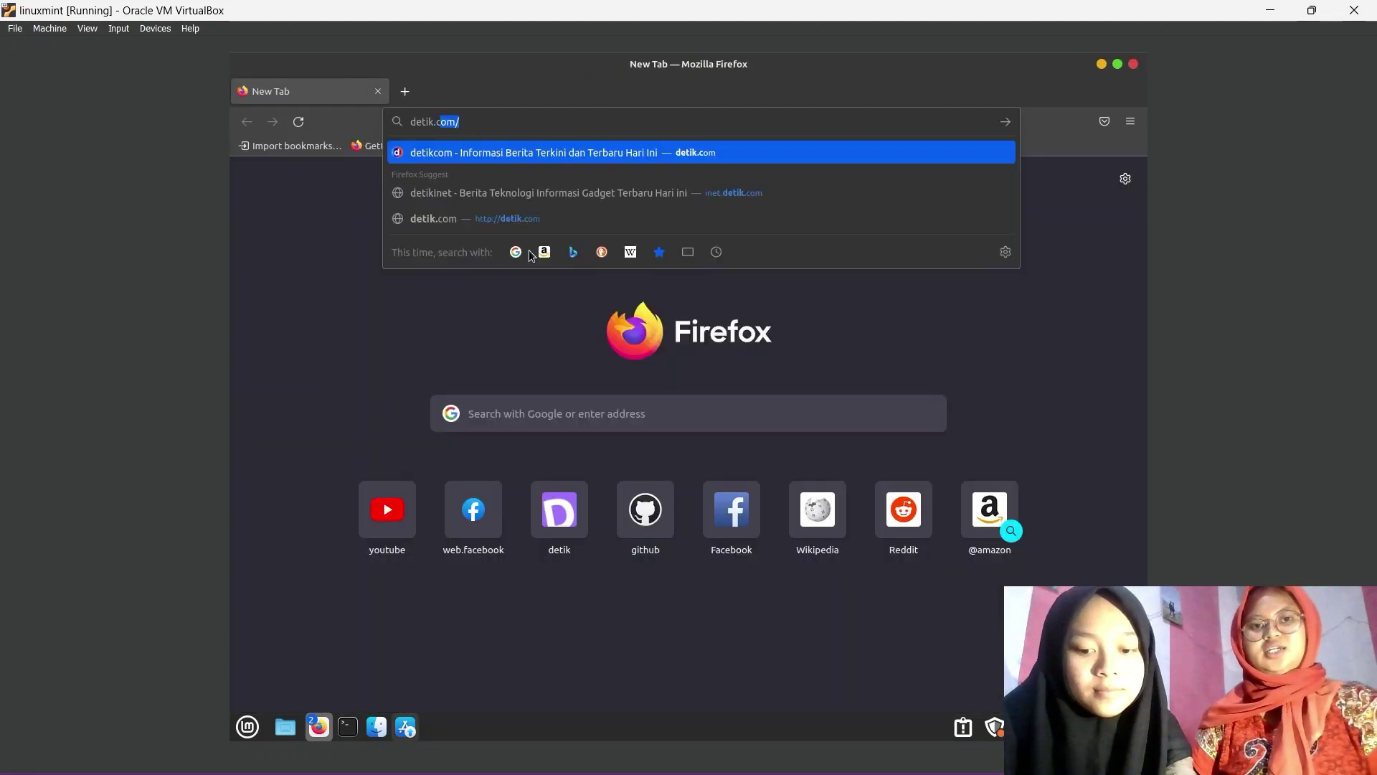
key(Return)
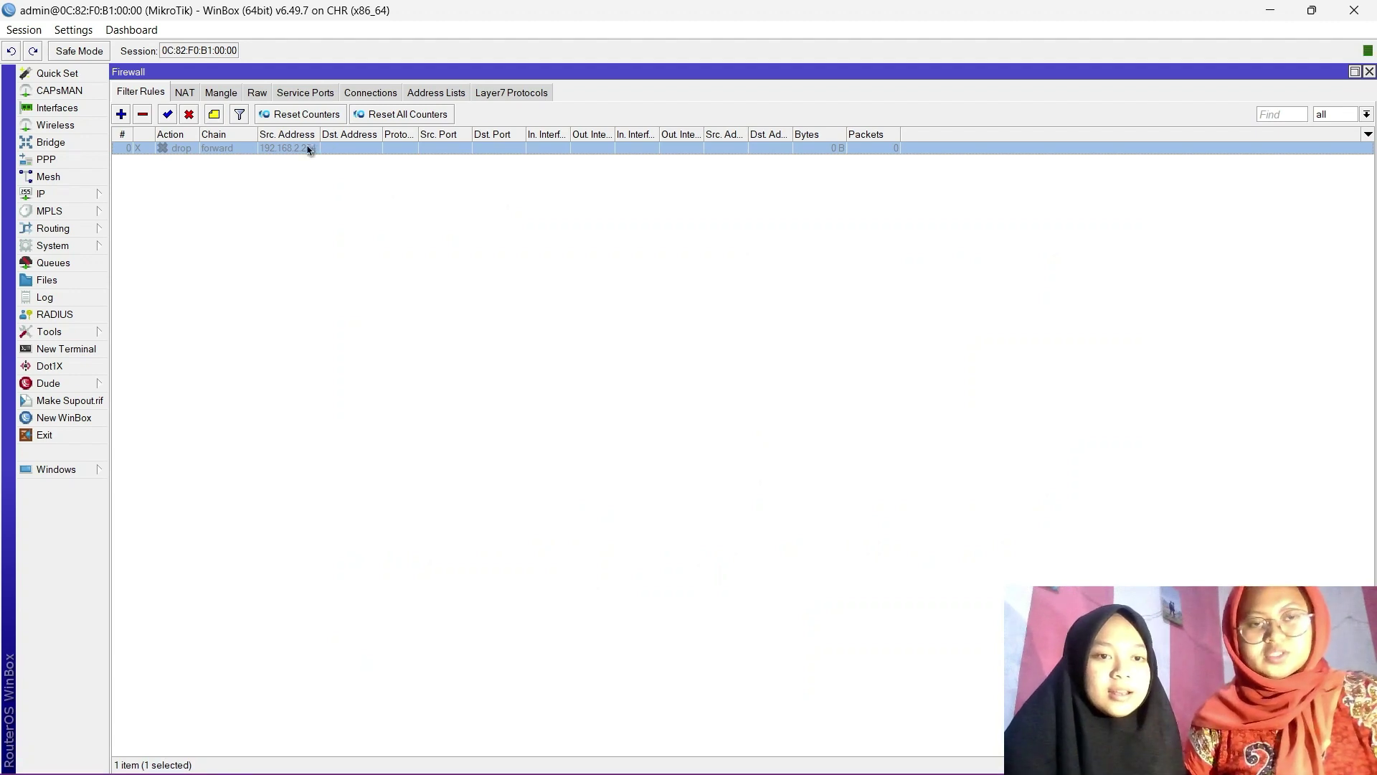
click(168, 116)
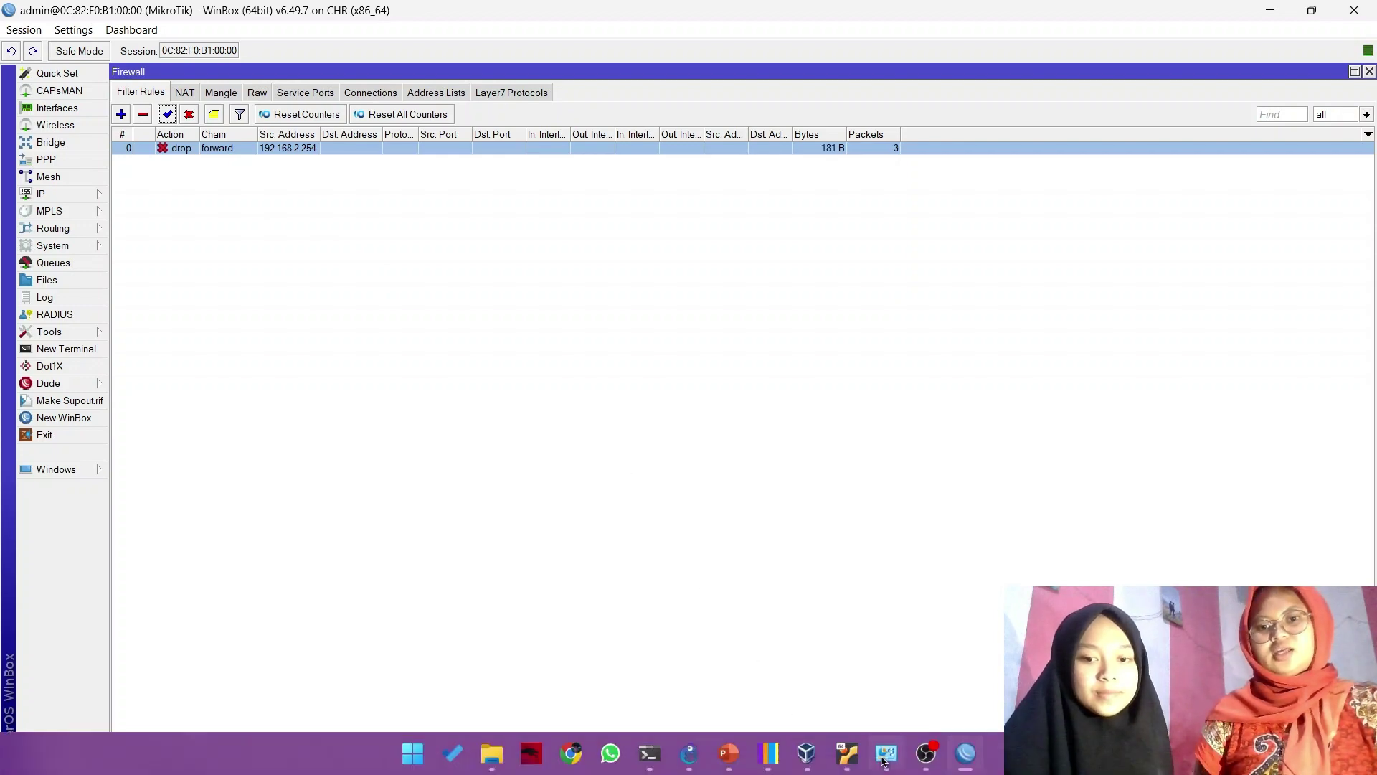
mouse_move(880, 754)
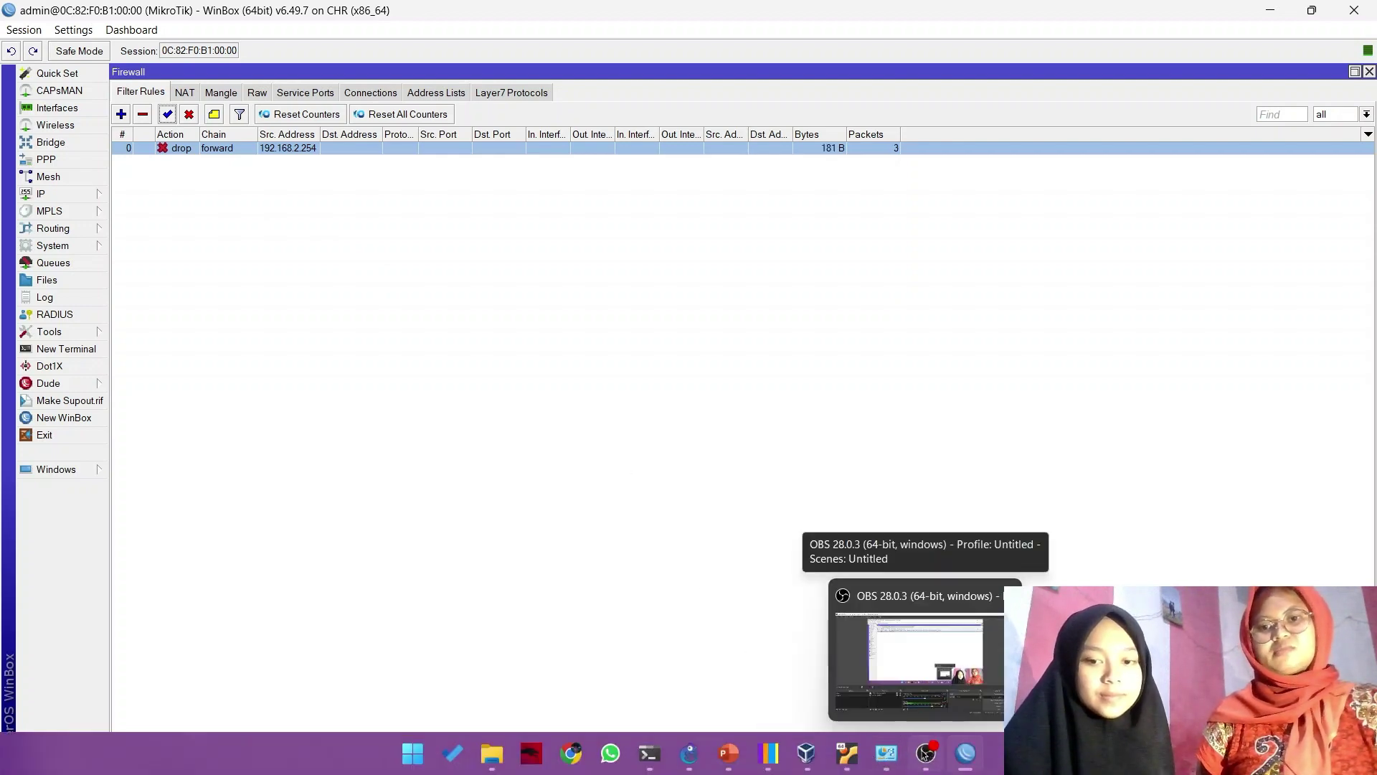
Close the old Firefox and Update Manager windows, relaunch Firefox, and retry detik.com.
click(887, 753)
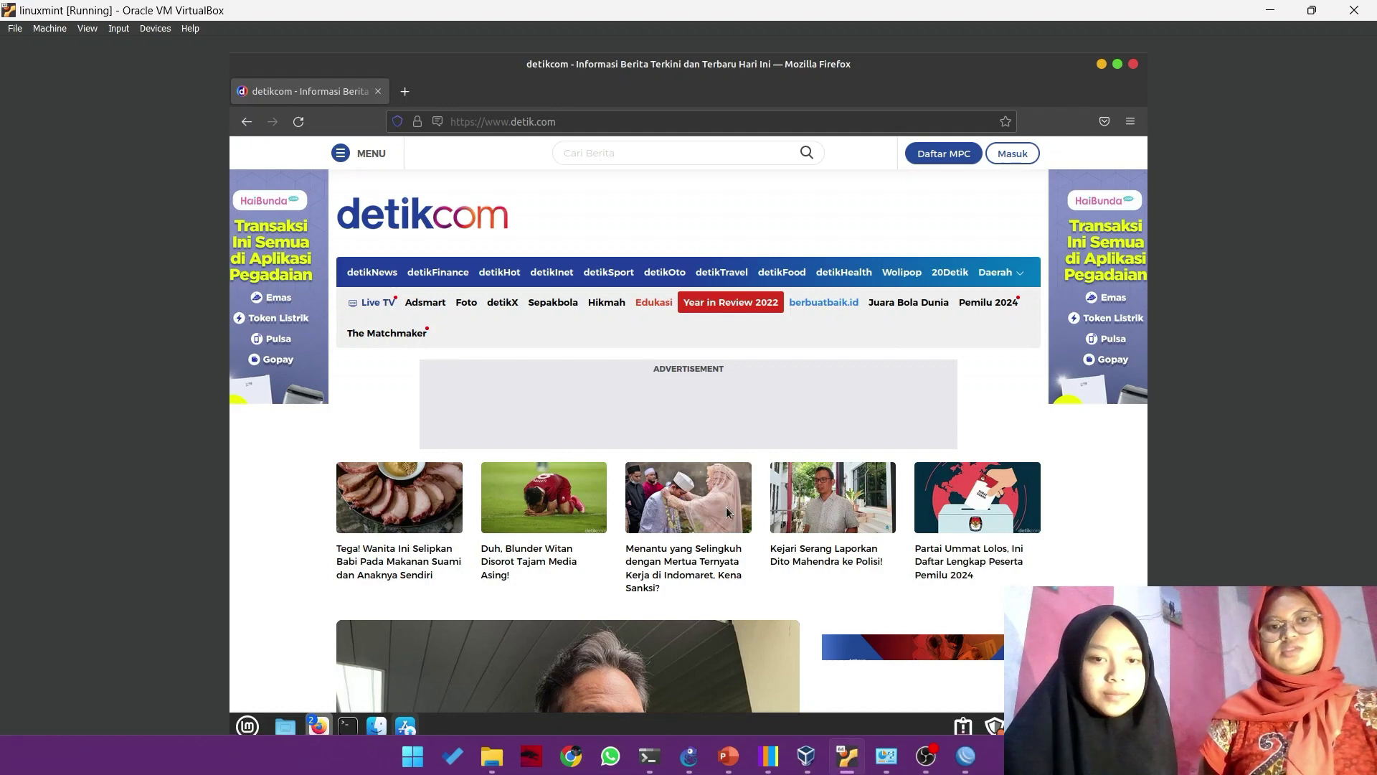
click(378, 93)
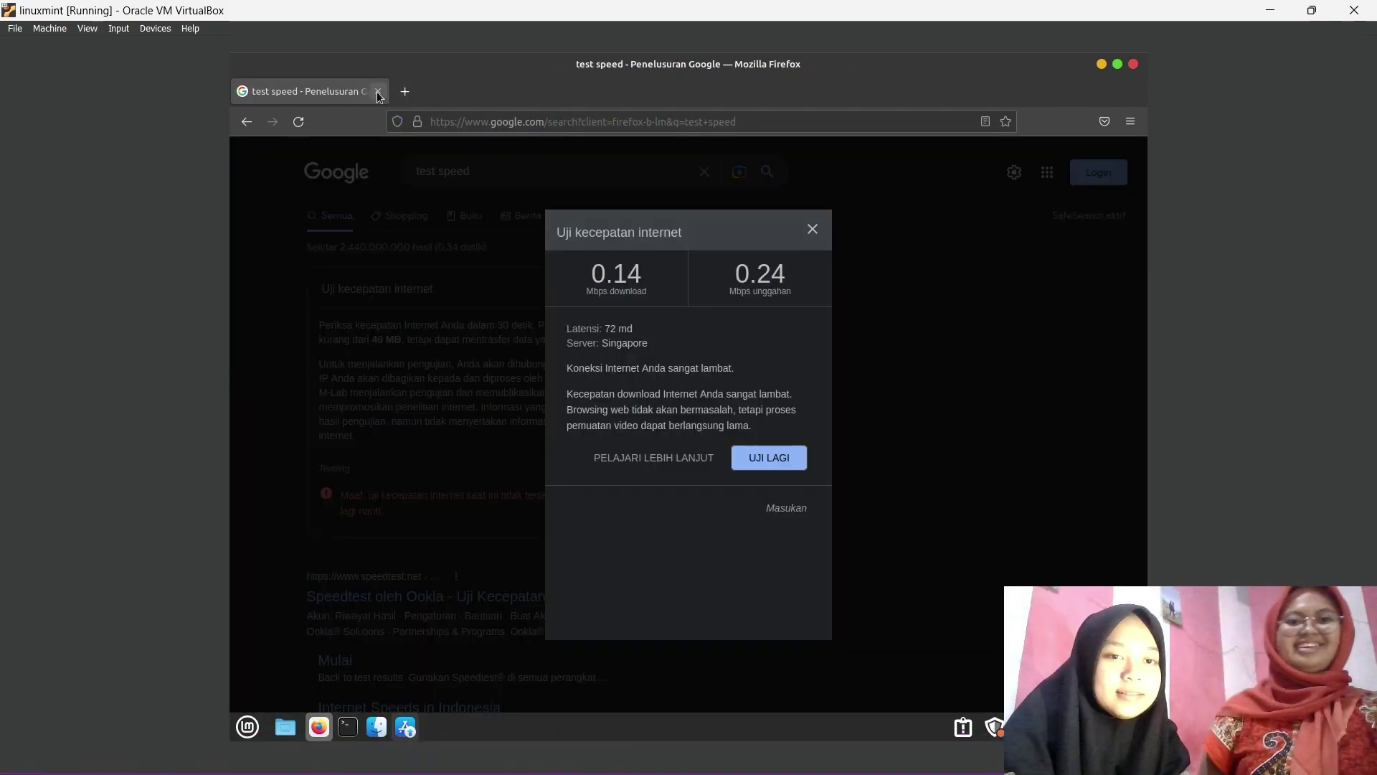
click(378, 91)
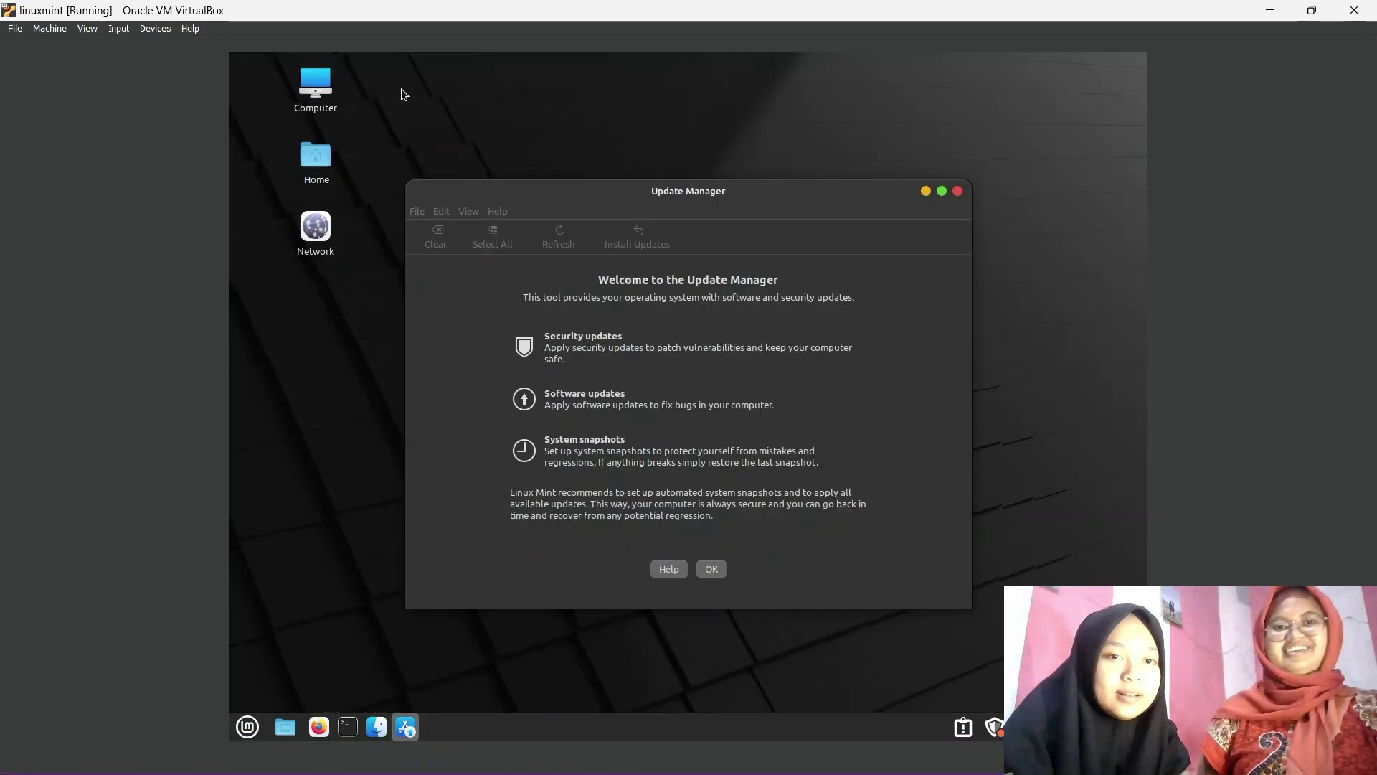
click(959, 191)
click(319, 726)
text(de)
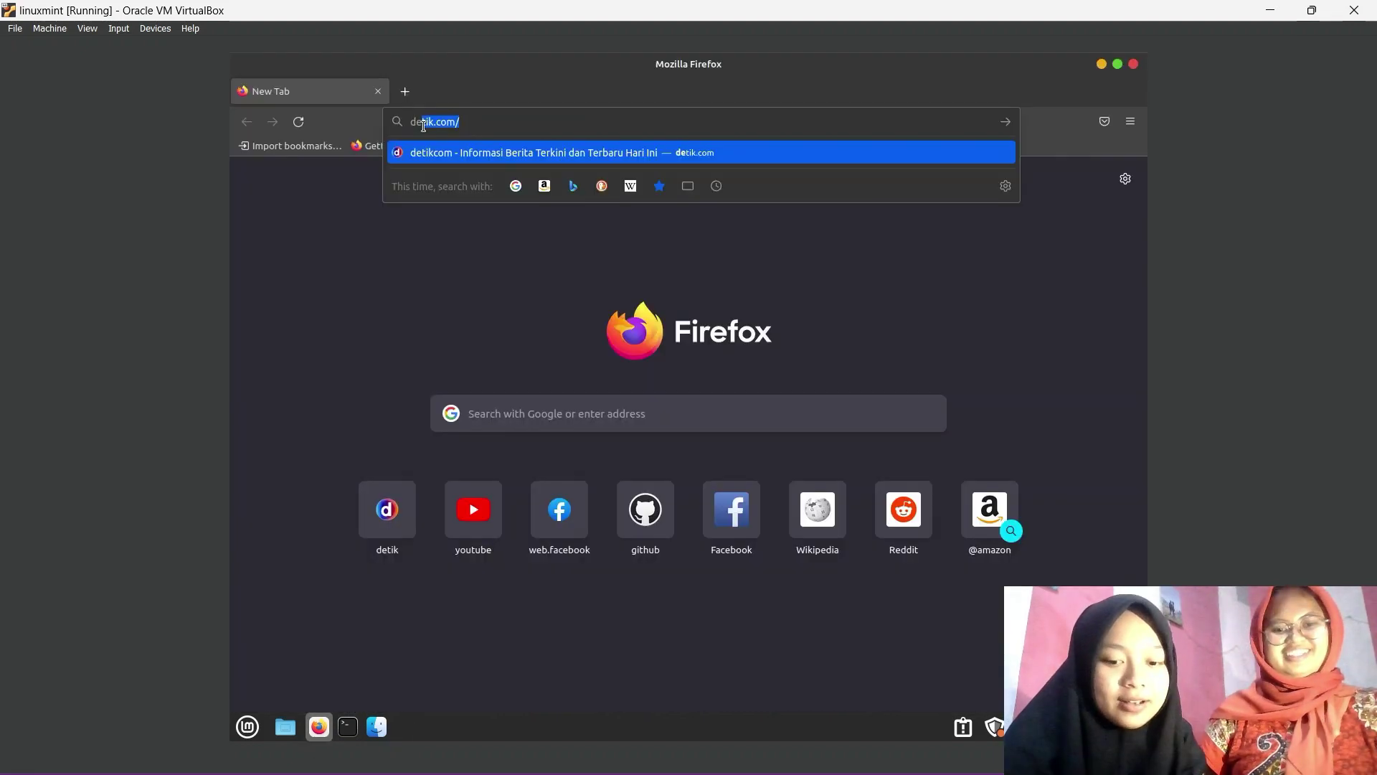
text(tik)
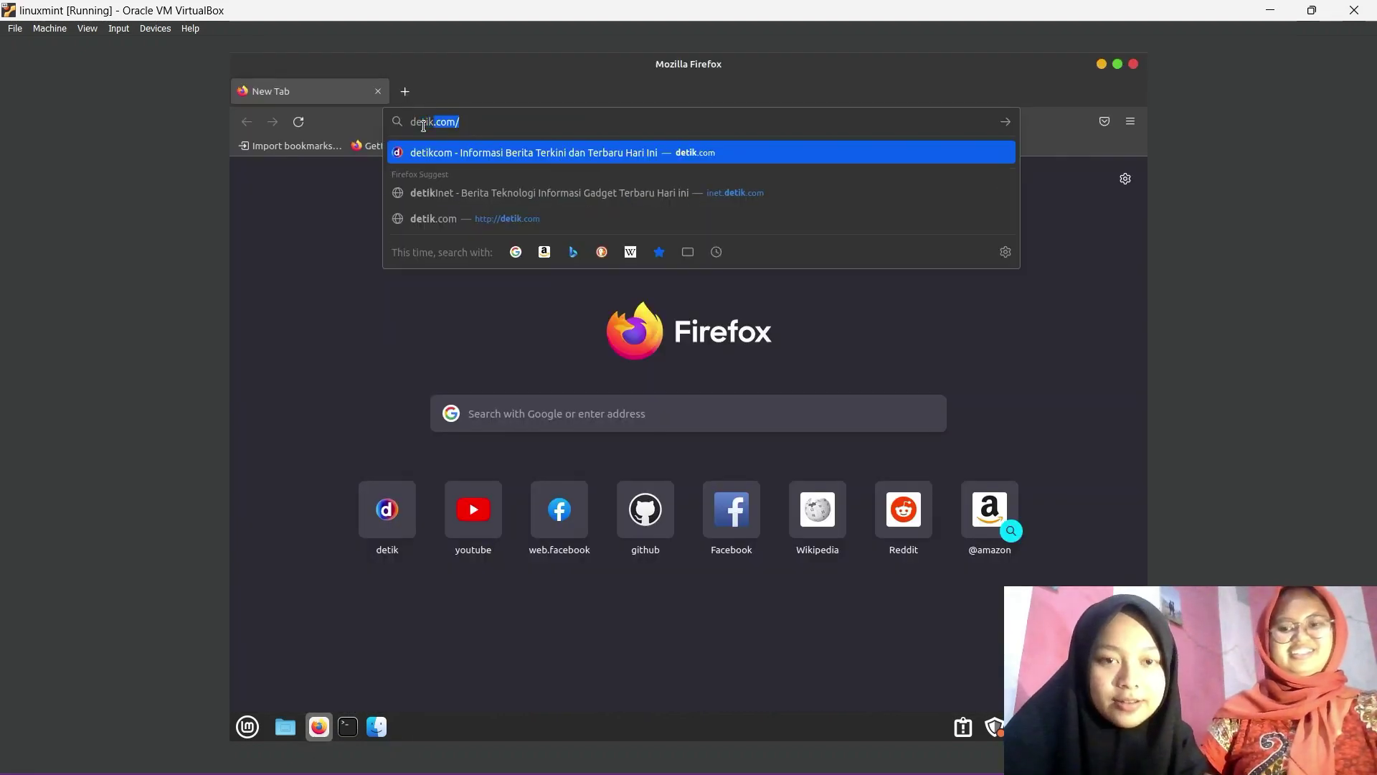
key(Return)
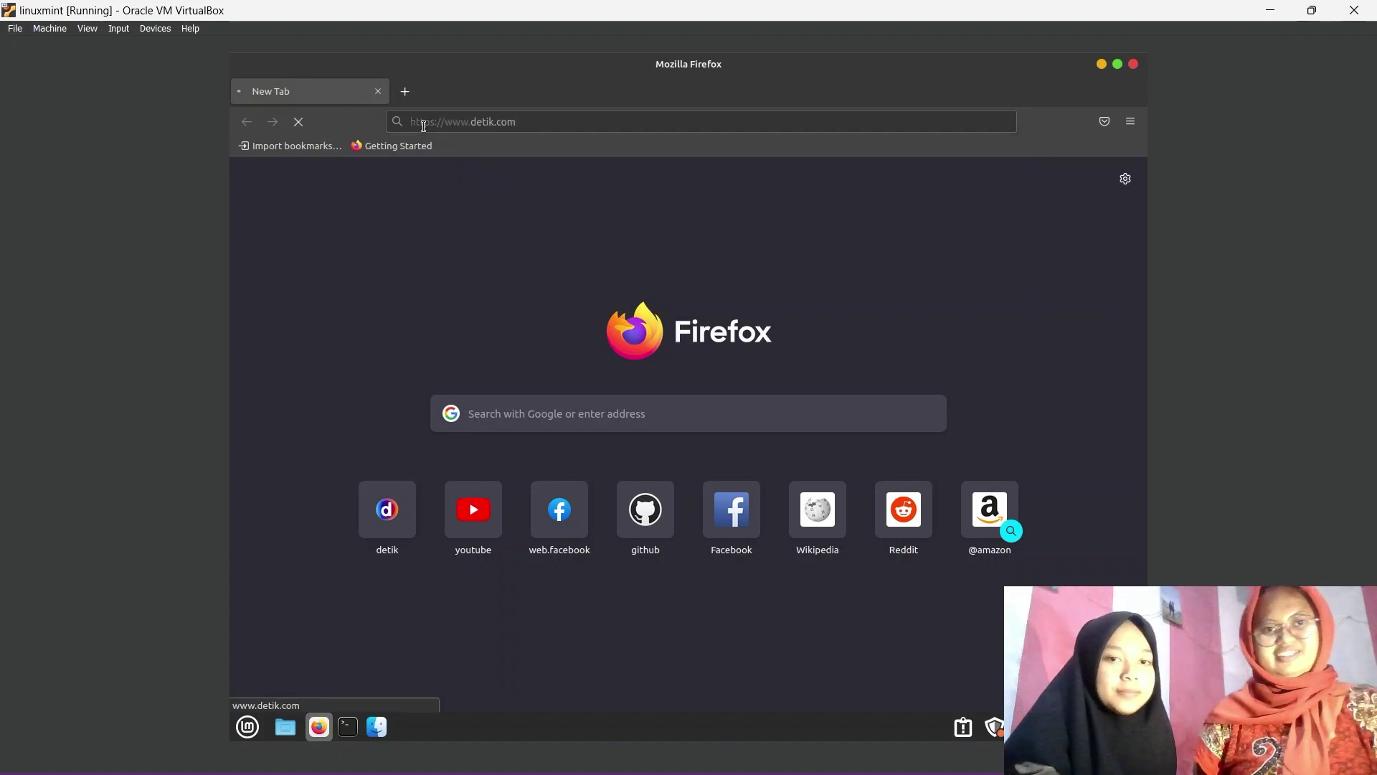